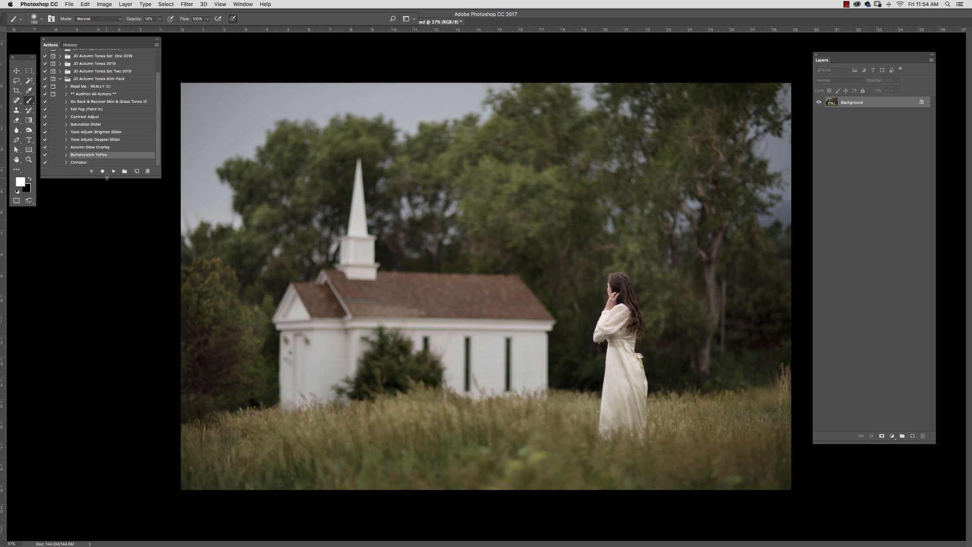
Run the Audition All Actions action from the JD Autumn Tones Mini-Pack set and continue past its information message.
left_click(107, 95)
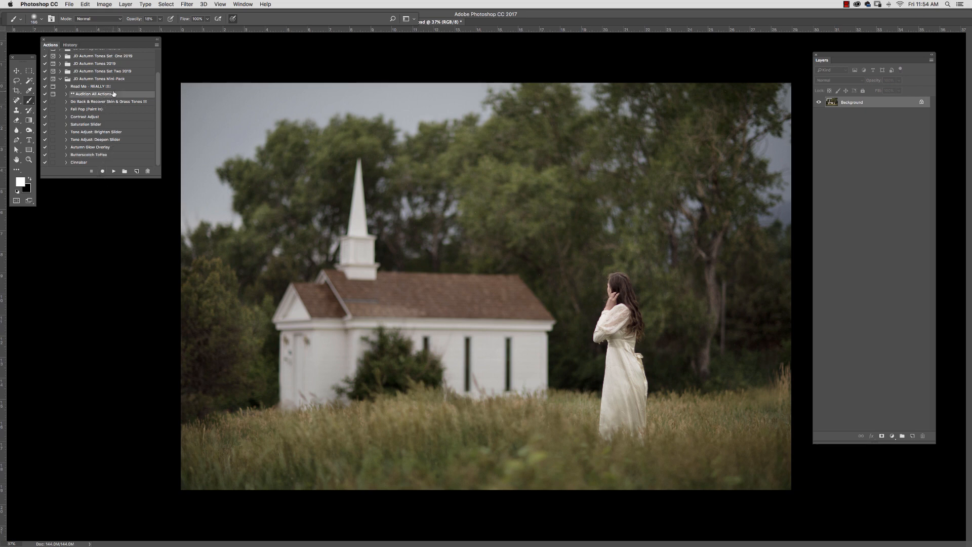
left_click(114, 171)
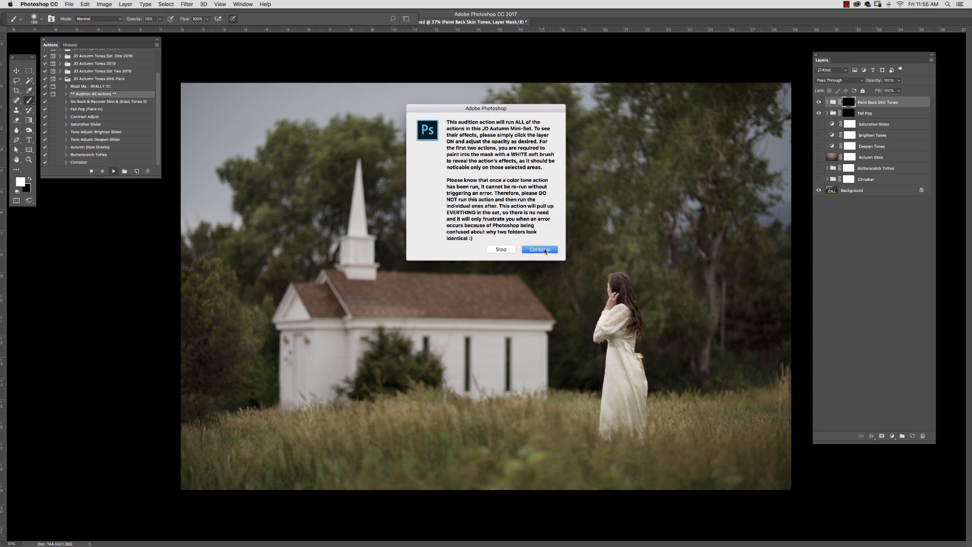
left_click(540, 249)
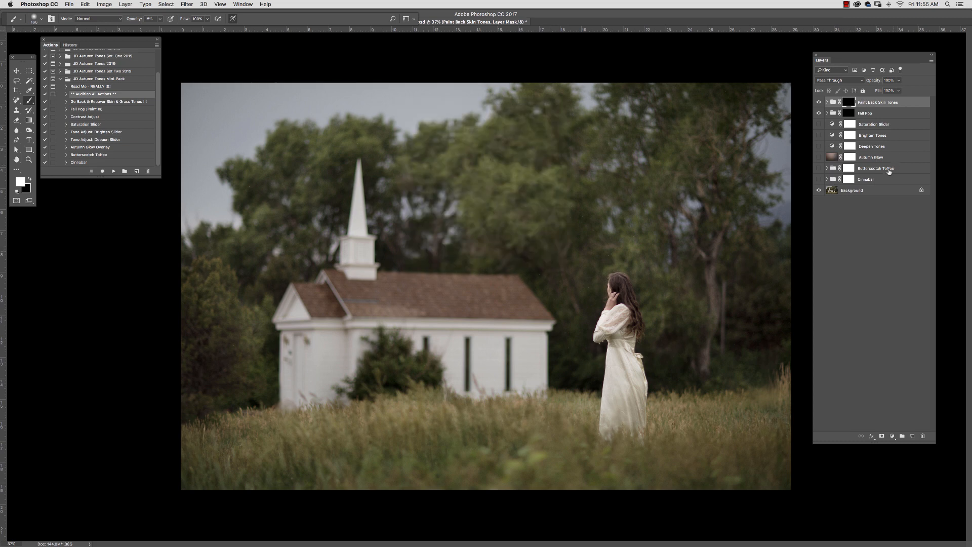
Show the Cinnabar group and toggle its visibility to compare the photo with and without it.
left_click(878, 180)
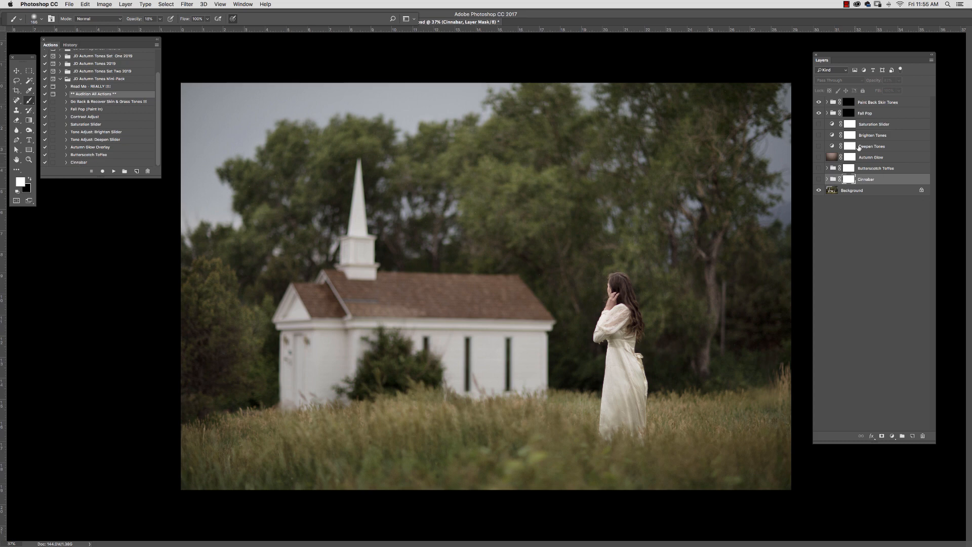
left_click(864, 181)
left_click(819, 179)
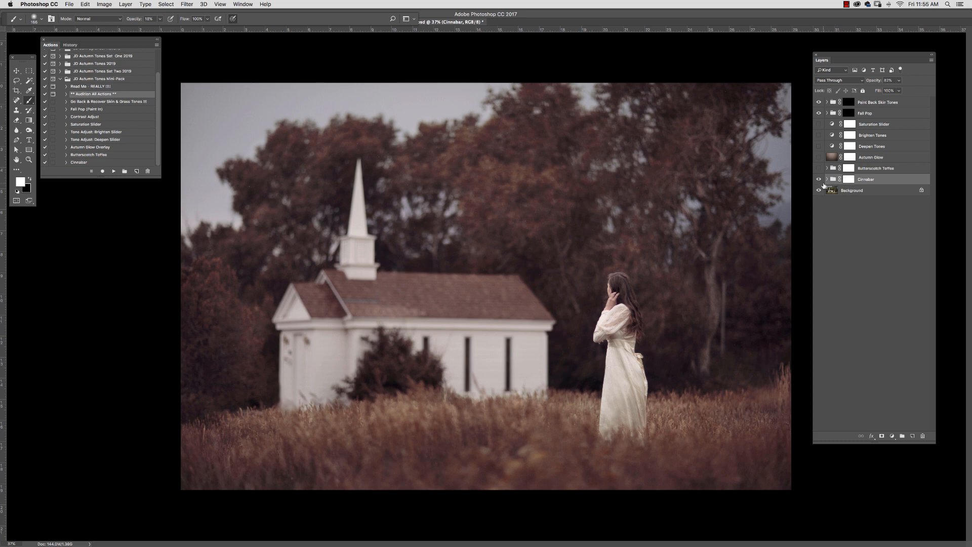
left_click(819, 180)
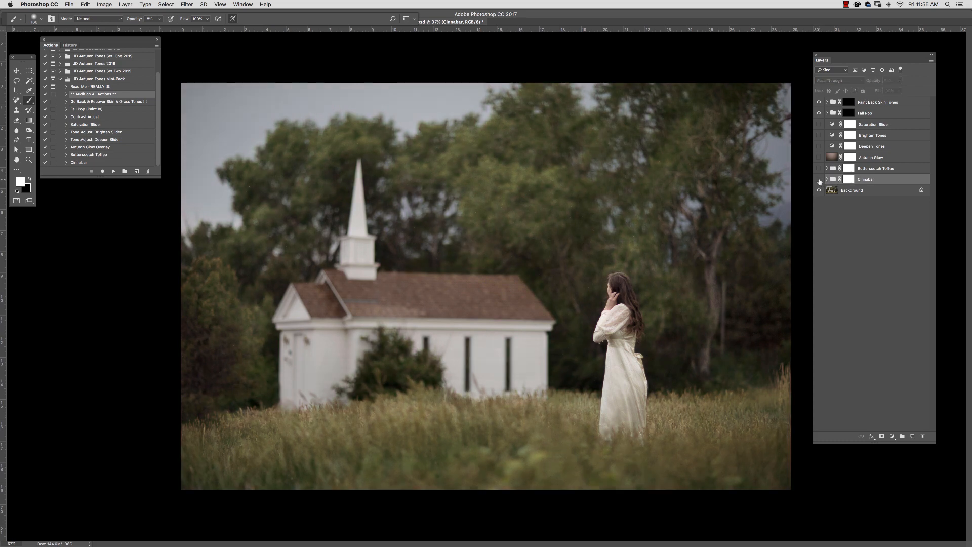
left_click(819, 180)
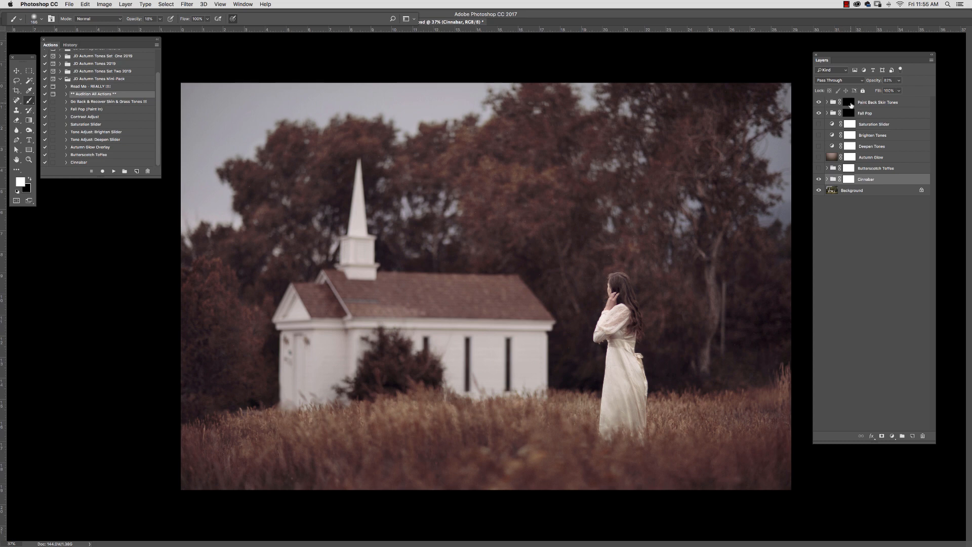
Adjust the opacity of the Cinnabar group.
left_click(850, 103)
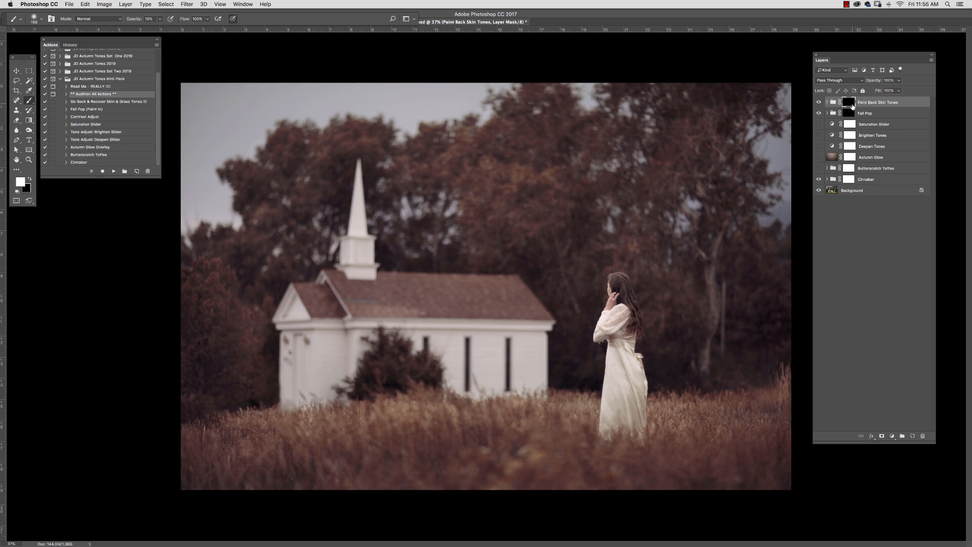
left_click(872, 183)
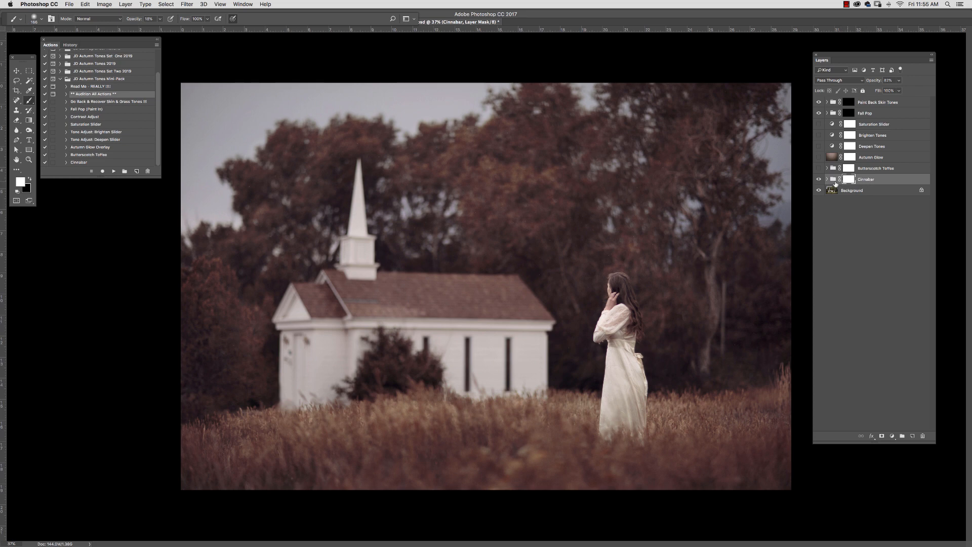
left_click(899, 80)
left_click_drag(900, 91, 939, 91)
mouse_move(894, 92)
left_mouse_down()
mouse_move(883, 92)
mouse_move(945, 90)
mouse_move(900, 92)
left_mouse_up()
Expand the Cinnabar group, compare the image with and without Cinnabar Adjustment 3, and collapse the group.
left_click(827, 180)
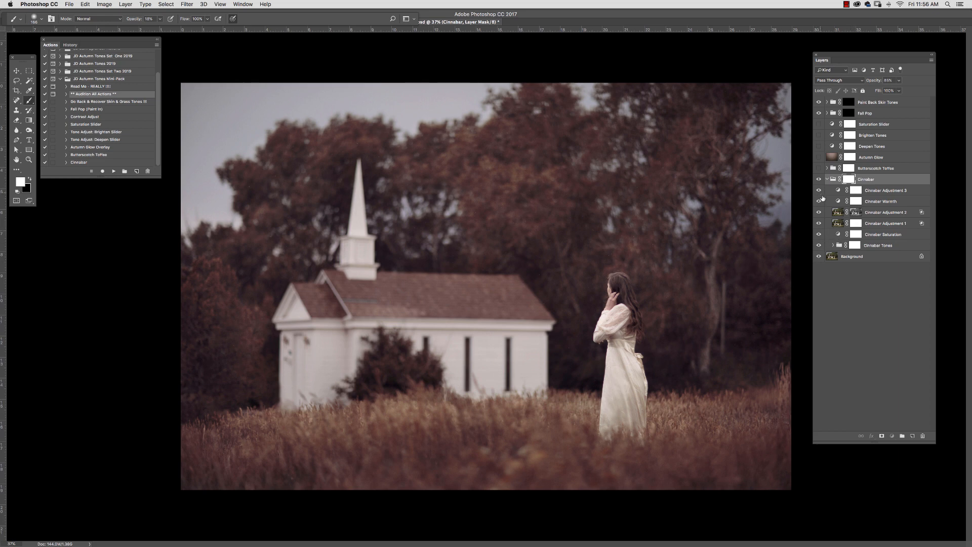
left_click(819, 191)
left_click(819, 191)
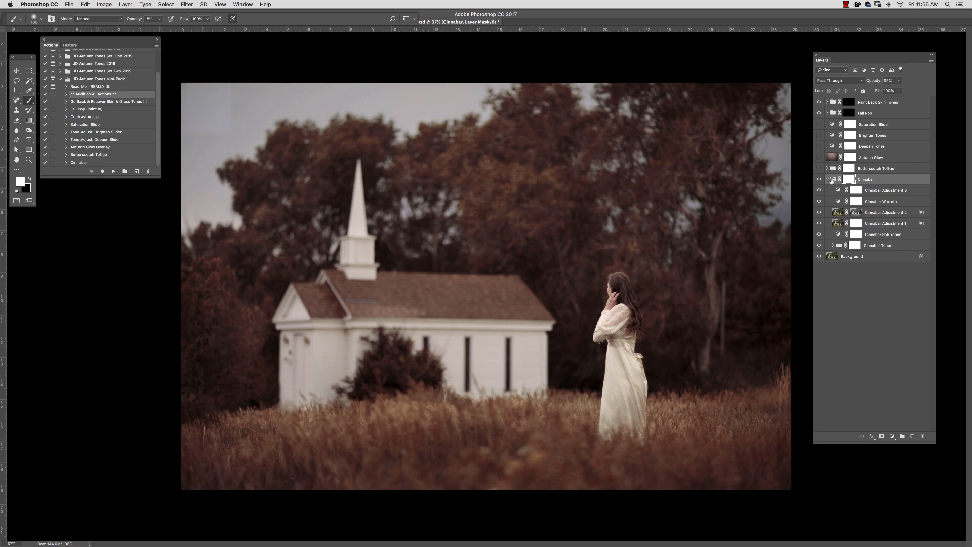
left_click(827, 180)
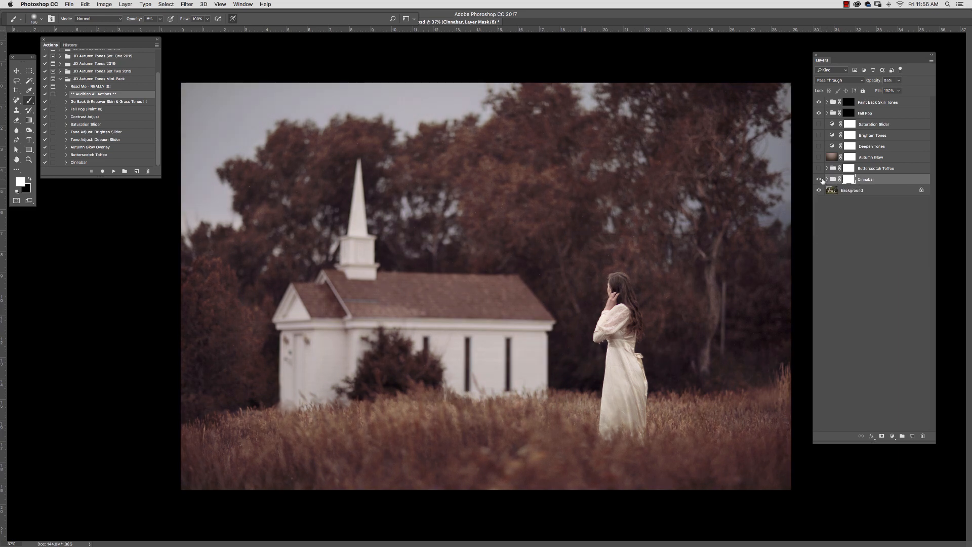
Hide the Cinnabar group, preview the Butterscotch Toffee group and its contents on their own, and hide it again.
left_click(819, 179)
left_click(828, 171)
left_click(818, 170)
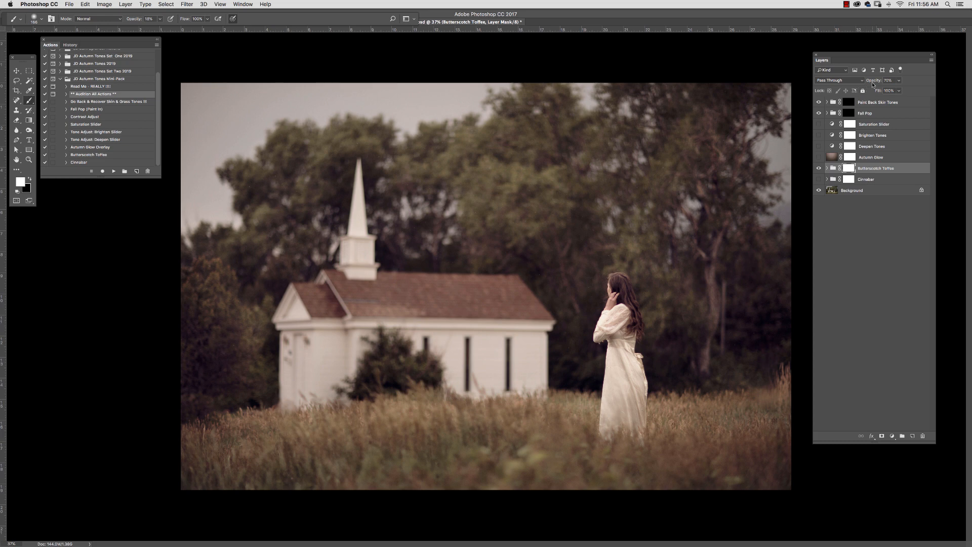
left_click(828, 168)
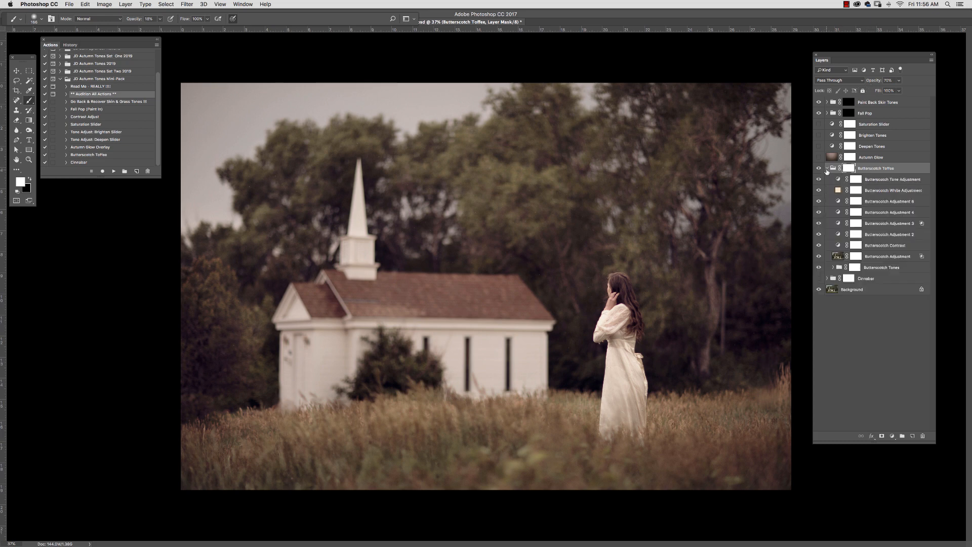
left_click(827, 170)
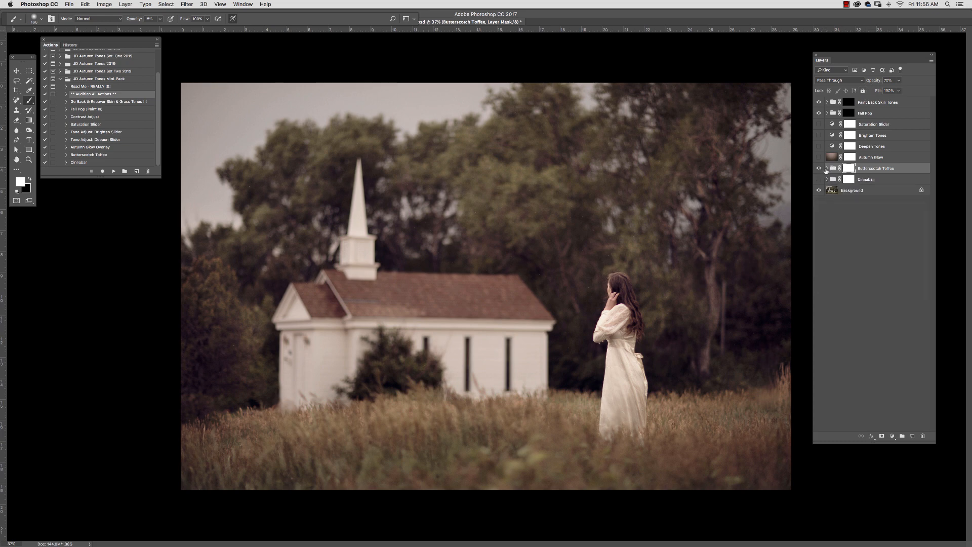
left_click(819, 169)
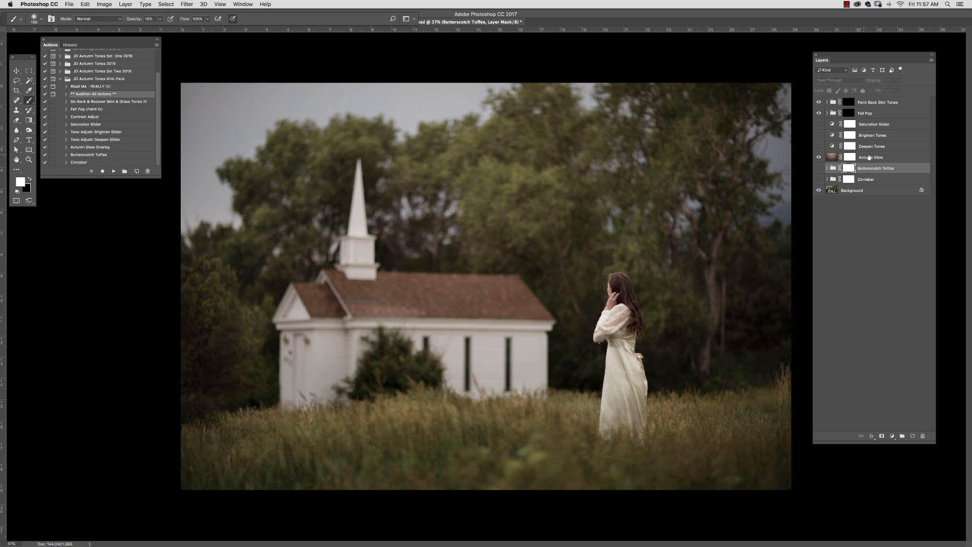
Combine the Cinnabar, Autumn Glow and Butterscotch Toffee effects by making all three visible.
left_click(819, 179)
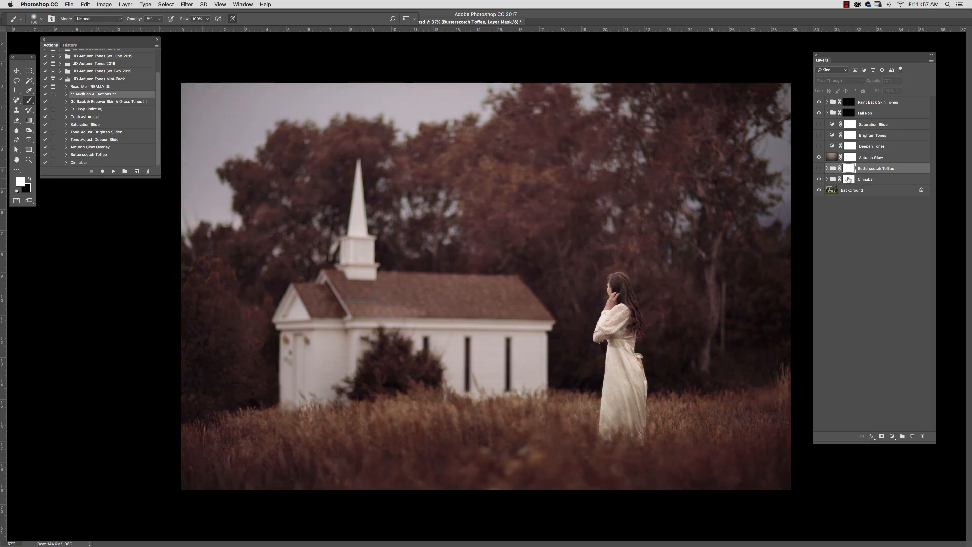
left_click(820, 157)
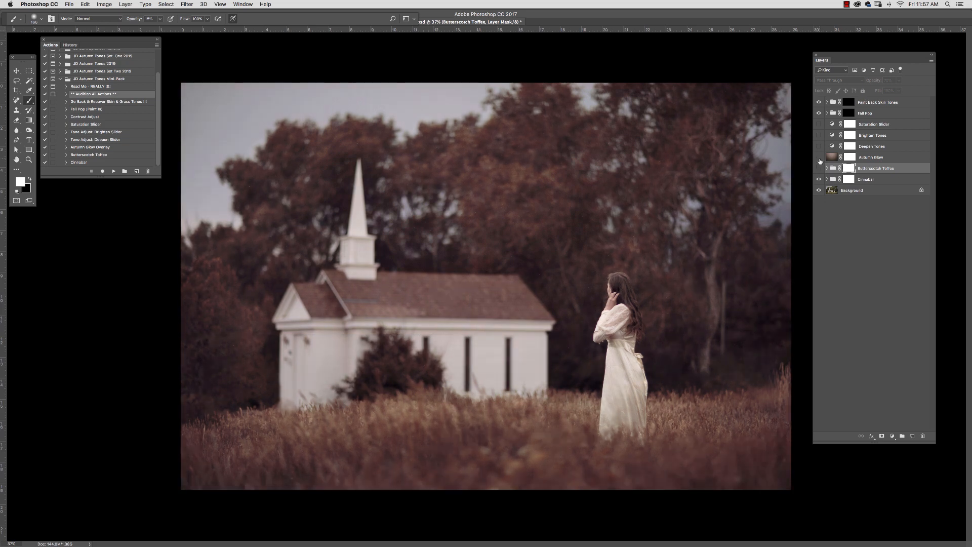
left_click(820, 168)
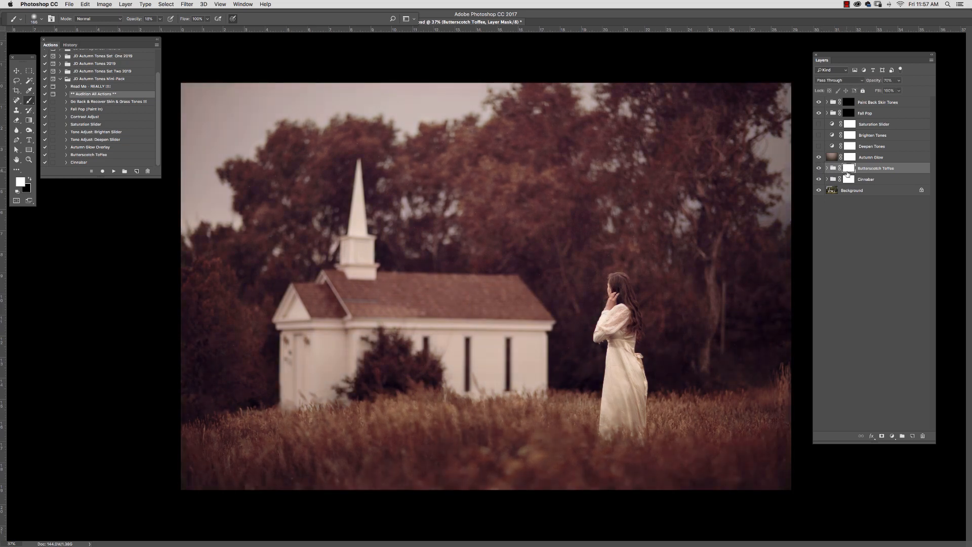
Lower the opacity of the Butterscotch Toffee group and adjust the opacity of the Cinnabar group.
left_click(900, 81)
left_click_drag(878, 91, 879, 92)
left_click(890, 183)
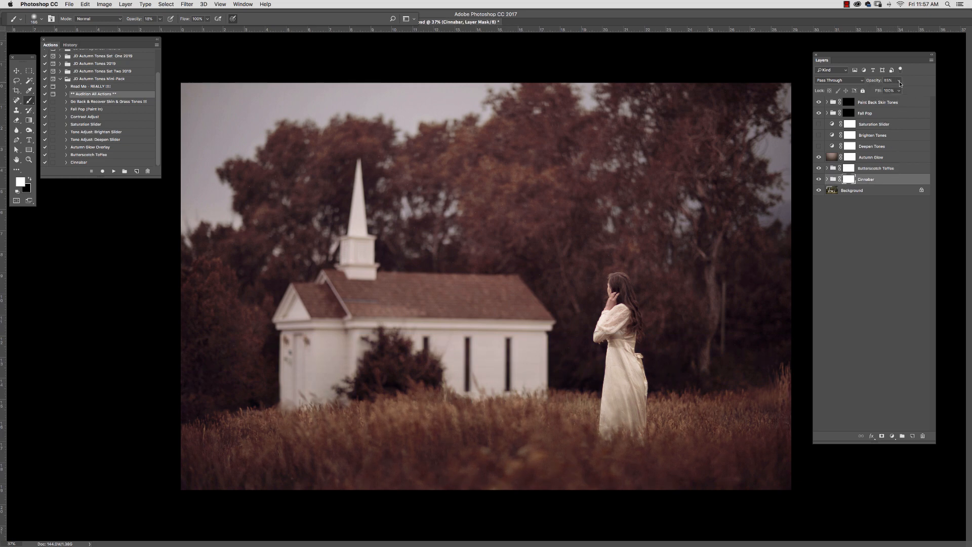
left_click(900, 81)
Preview the Deepen Tones layer at a higher opacity and hide it again.
left_click(865, 148)
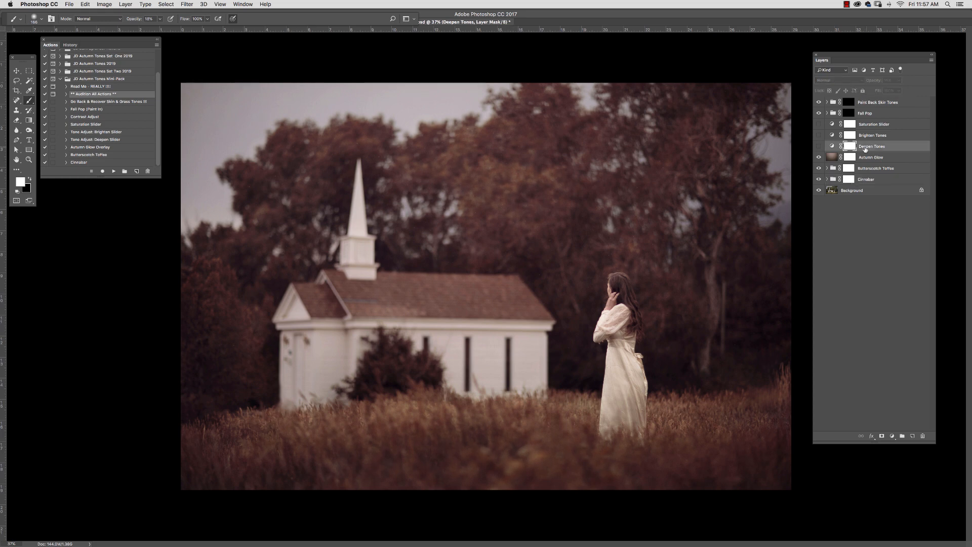
left_click(819, 147)
left_click(900, 91)
left_click_drag(903, 90, 927, 90)
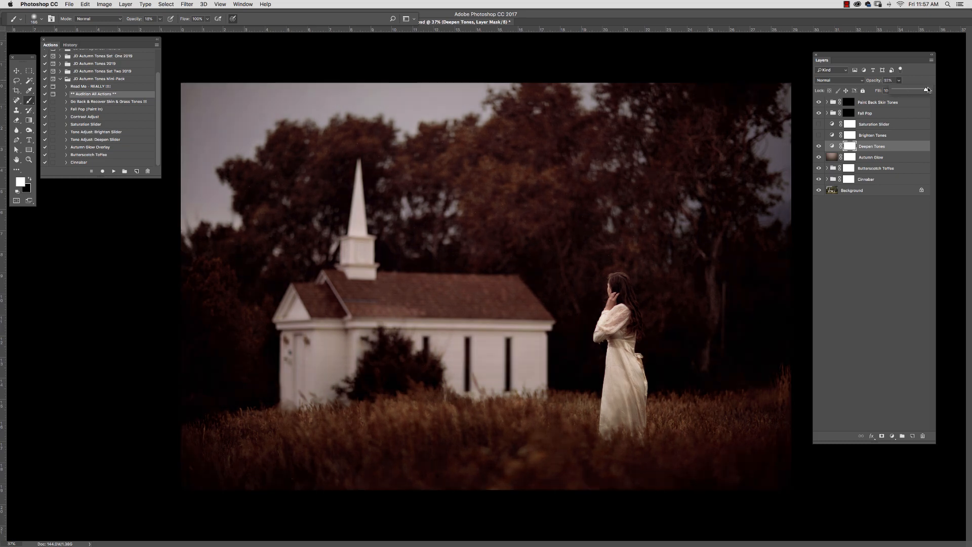
left_click(819, 147)
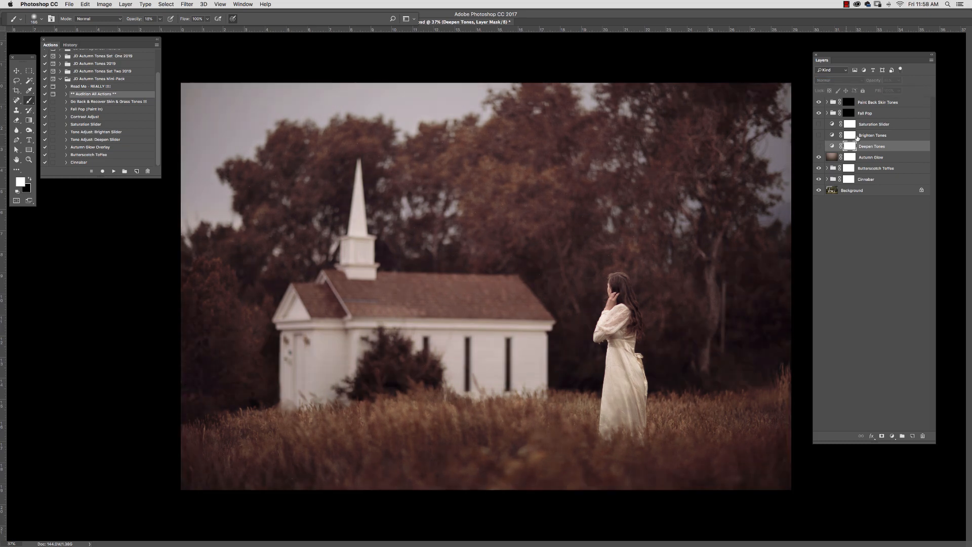
Preview the Brighten Tones layer at a higher opacity and hide it again.
left_click(878, 137)
left_click(819, 136)
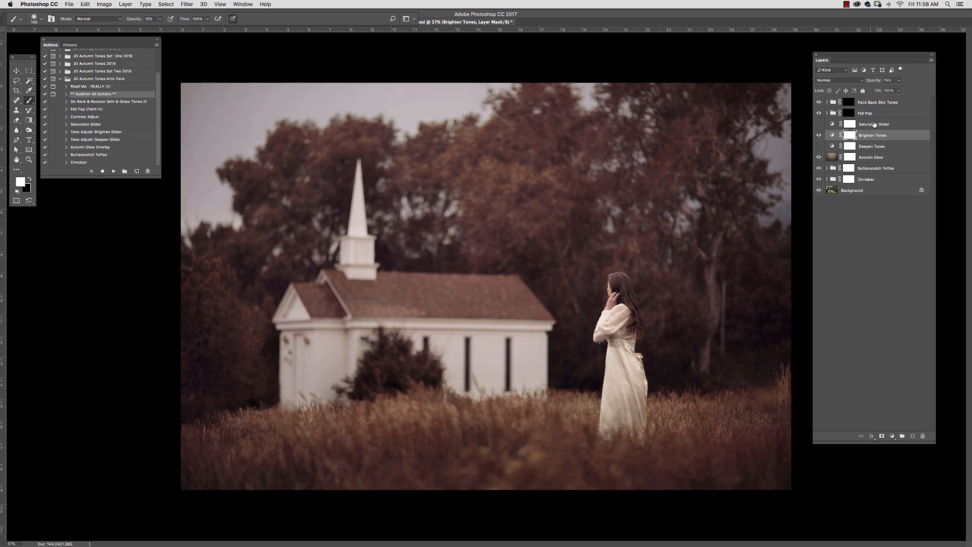
left_click(900, 82)
left_click_drag(900, 90, 925, 90)
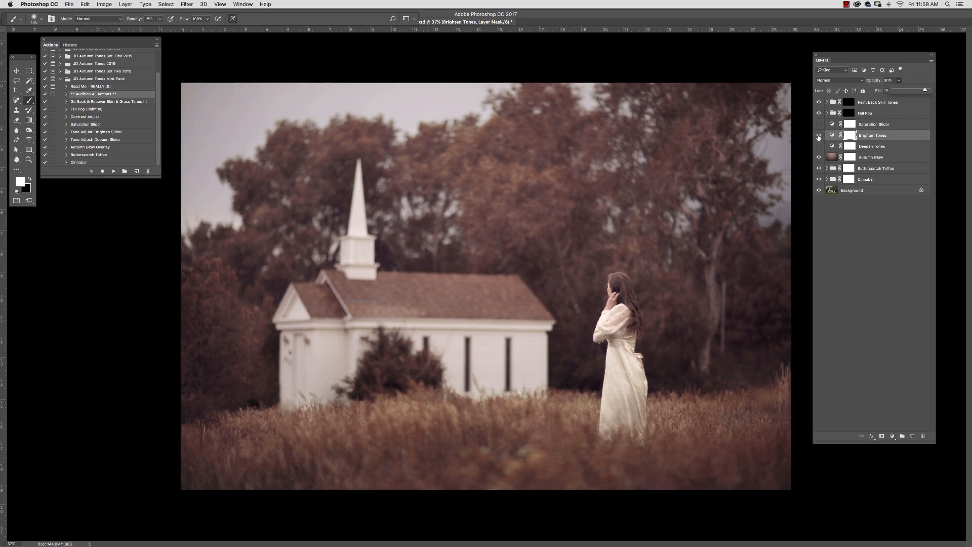
left_click(819, 135)
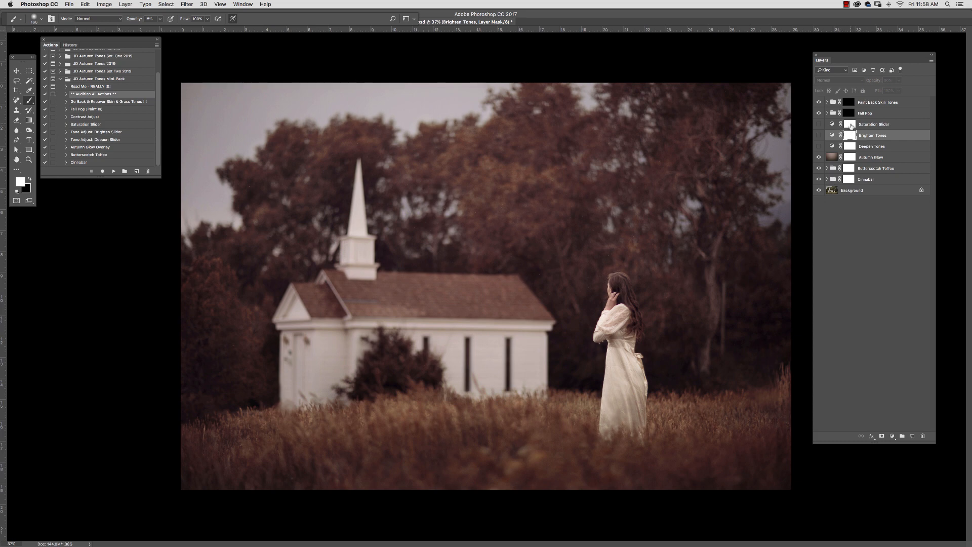
Preview the effect of the Saturation Slider layer on the photo and hide it again.
left_click(852, 127)
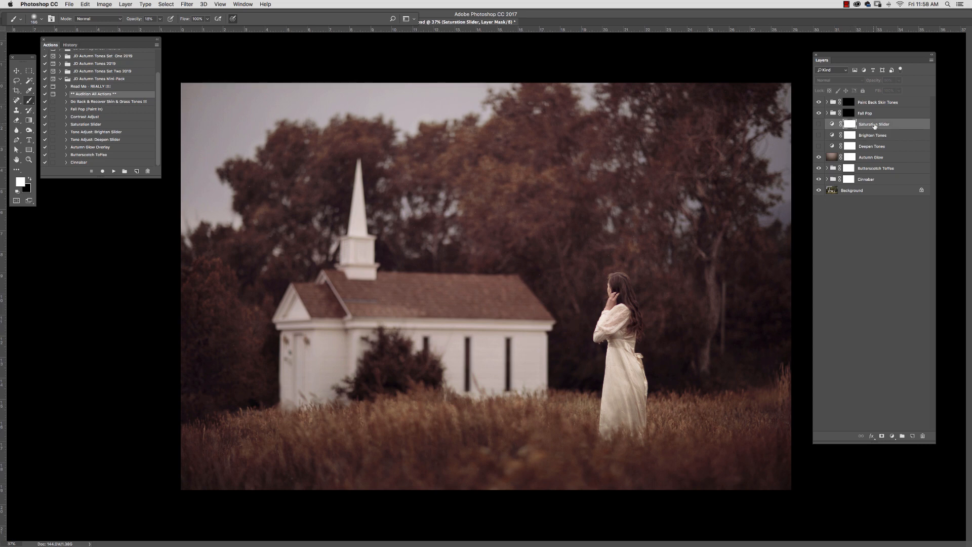
left_click(819, 126)
left_click(900, 91)
left_click(819, 127)
left_click(819, 126)
Paint in white on the Fall Pop mask over the trees with the brush at 45% opacity.
left_click(850, 114)
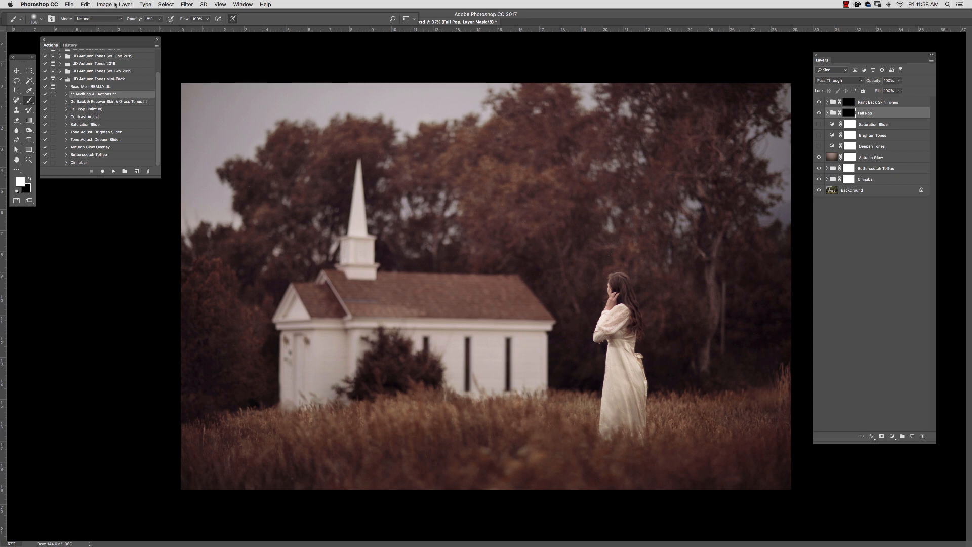
left_click(160, 20)
left_click(501, 198)
mouse_move(519, 174)
left_mouse_down()
mouse_move(535, 214)
mouse_move(569, 187)
mouse_move(507, 206)
mouse_move(486, 175)
mouse_move(493, 200)
mouse_move(505, 169)
mouse_move(546, 212)
mouse_move(555, 169)
mouse_move(520, 194)
mouse_move(500, 144)
mouse_move(474, 157)
mouse_move(440, 151)
mouse_move(502, 158)
mouse_move(559, 206)
mouse_move(531, 92)
mouse_move(485, 163)
mouse_move(577, 146)
mouse_move(598, 210)
mouse_move(662, 164)
mouse_move(677, 173)
mouse_move(649, 173)
left_mouse_up()
mouse_move(213, 271)
left_mouse_down()
mouse_move(242, 336)
mouse_move(214, 300)
left_mouse_up()
Paint in white on the Paint Back Skin Tones mask to recover original tones around the church.
left_click(29, 179)
left_click(849, 103)
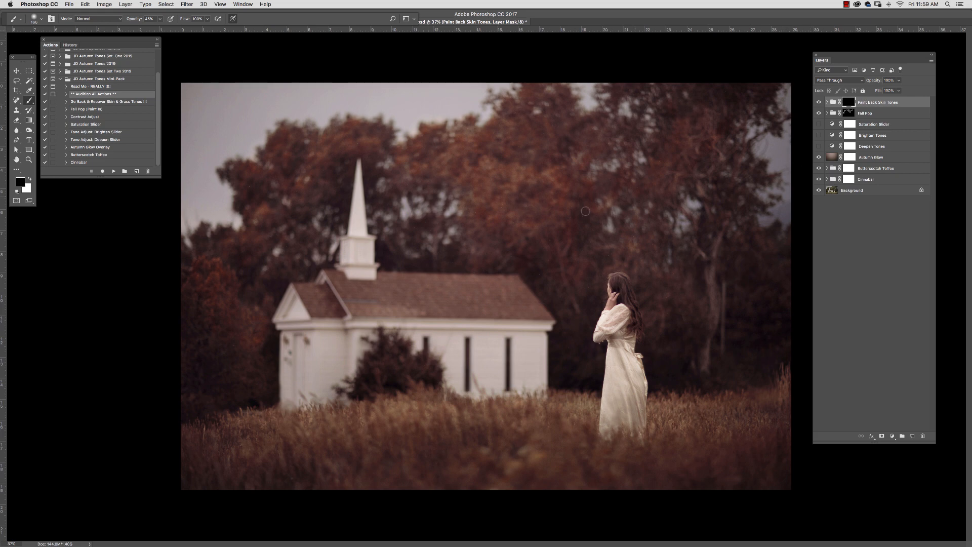
left_click(30, 179)
left_click(21, 181)
left_click(276, 333)
Open Single Leaf 1.png and copy the leaf into the church photo as a new layer.
left_click(71, 4)
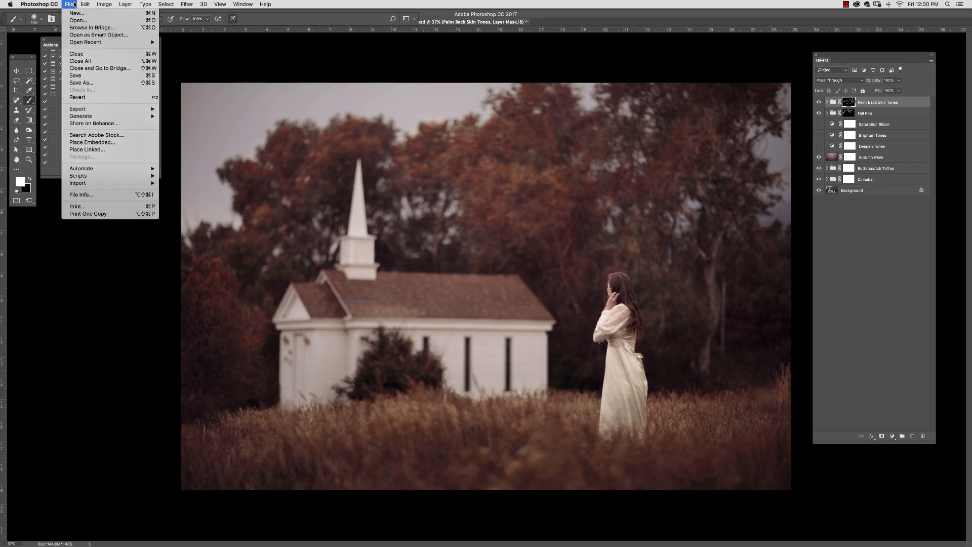
left_click(80, 21)
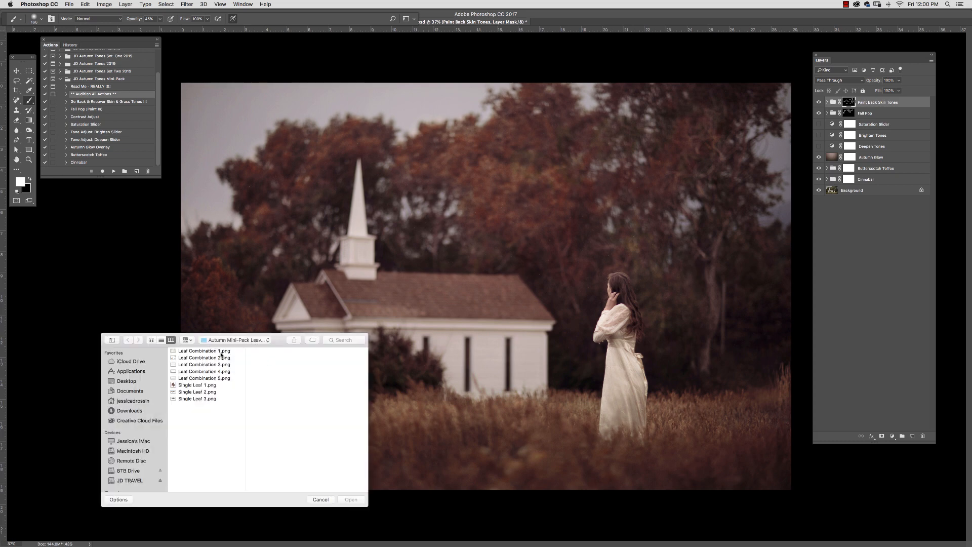
left_click(216, 387)
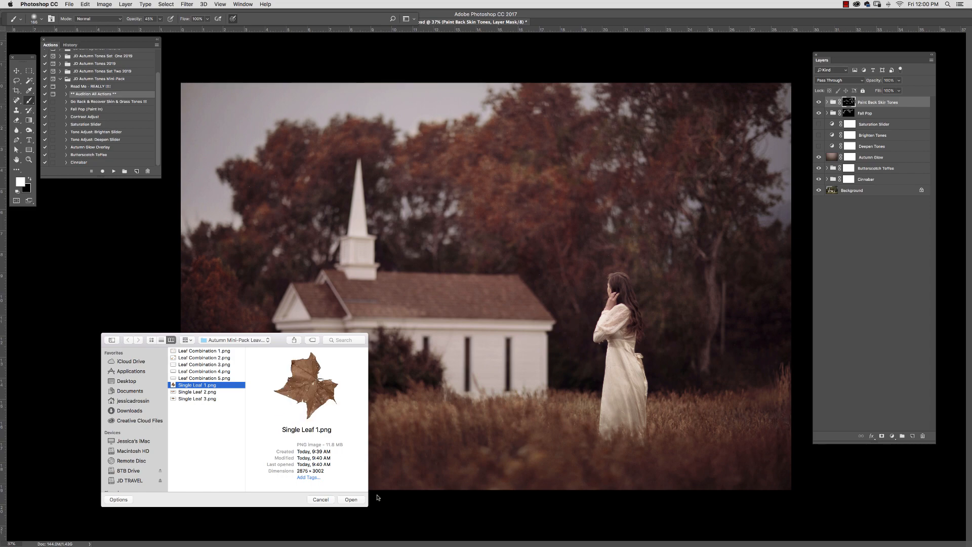
left_click(351, 499)
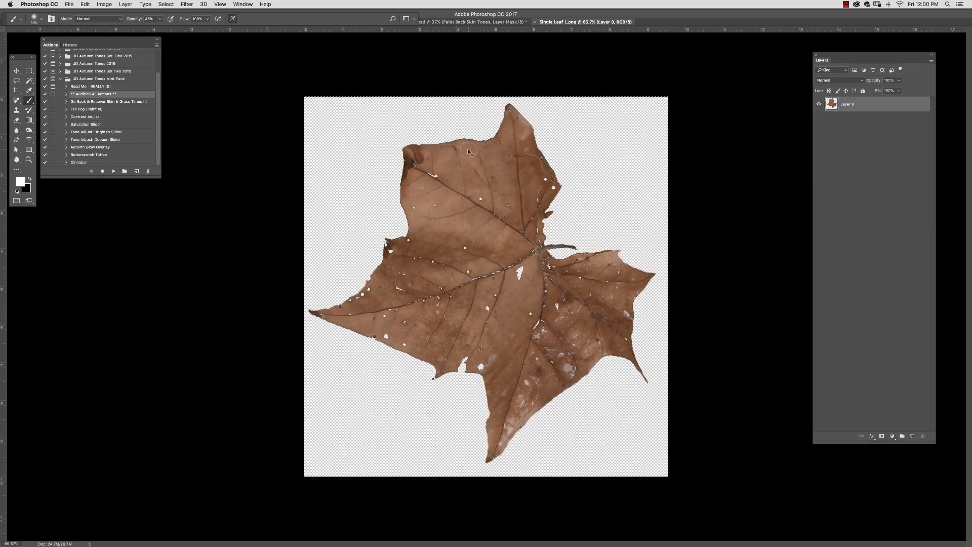
left_click(489, 22)
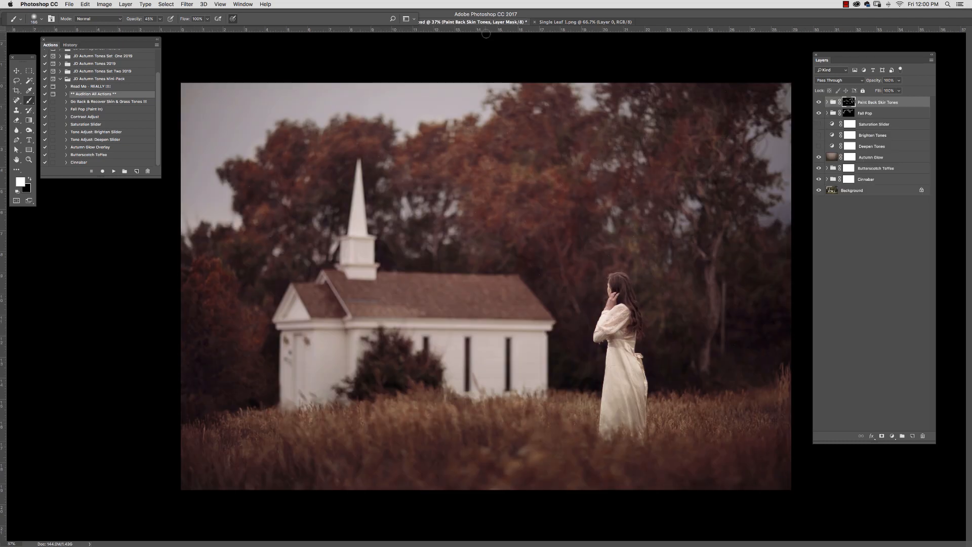
key("ctrl+v")
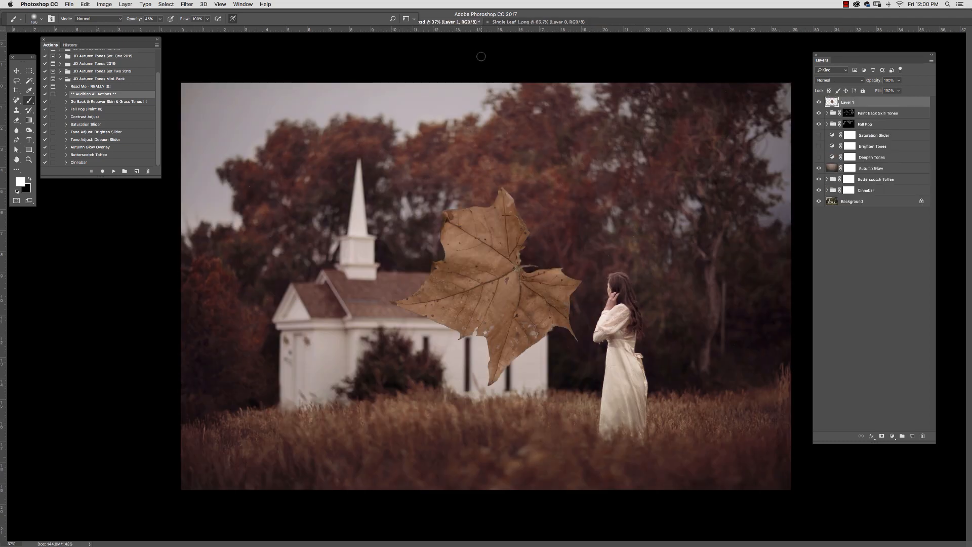
Shrink the single leaf to a small size, place it against the trees above the church roof, and compare the photo with and without it.
left_click(17, 71)
key("ctrl+t")
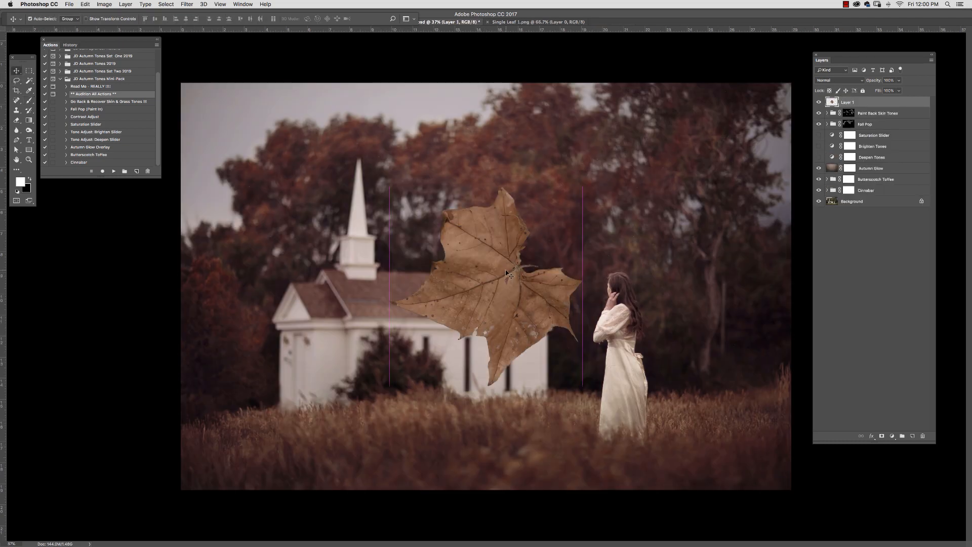
left_click_drag(582, 386, 516, 233)
key("Return")
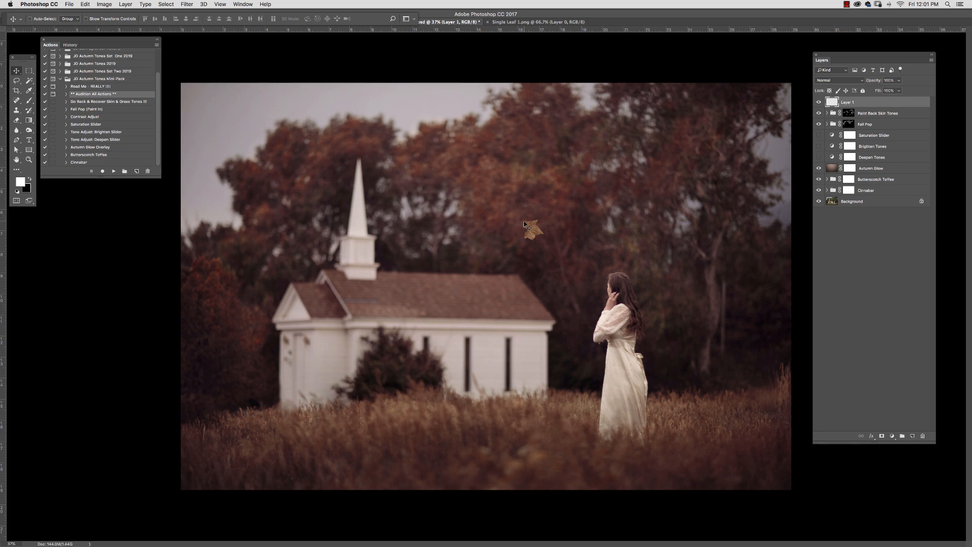
left_click(820, 104)
left_click(820, 104)
Preview the single leaf and leaf combination PNG files in the Autumn Mini-Pack leaves folder.
left_click(69, 4)
left_click(74, 21)
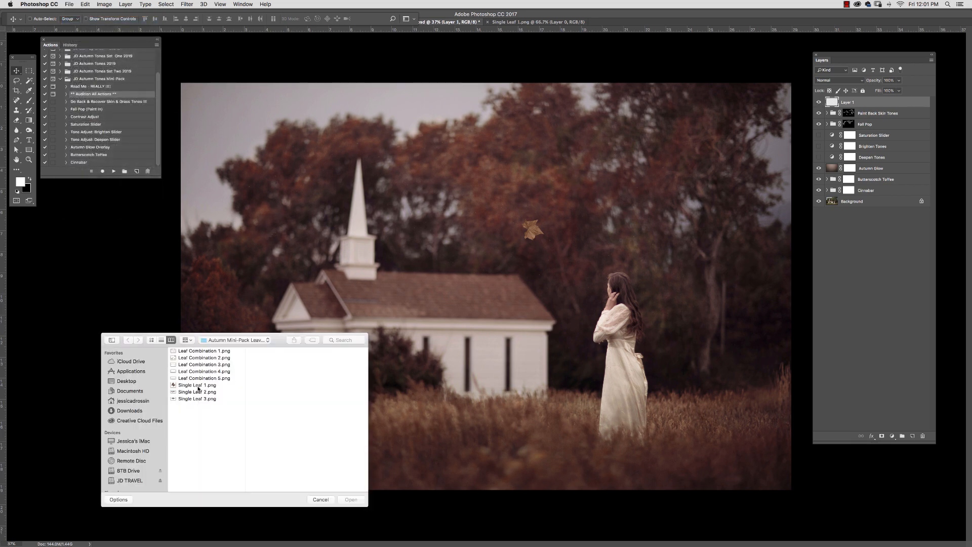
left_click(197, 386)
left_click(200, 392)
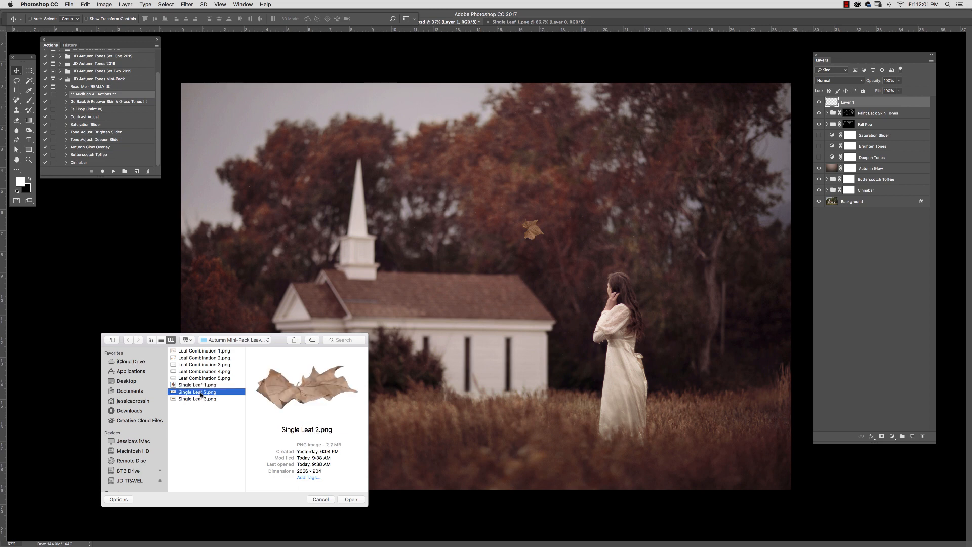
left_click(201, 399)
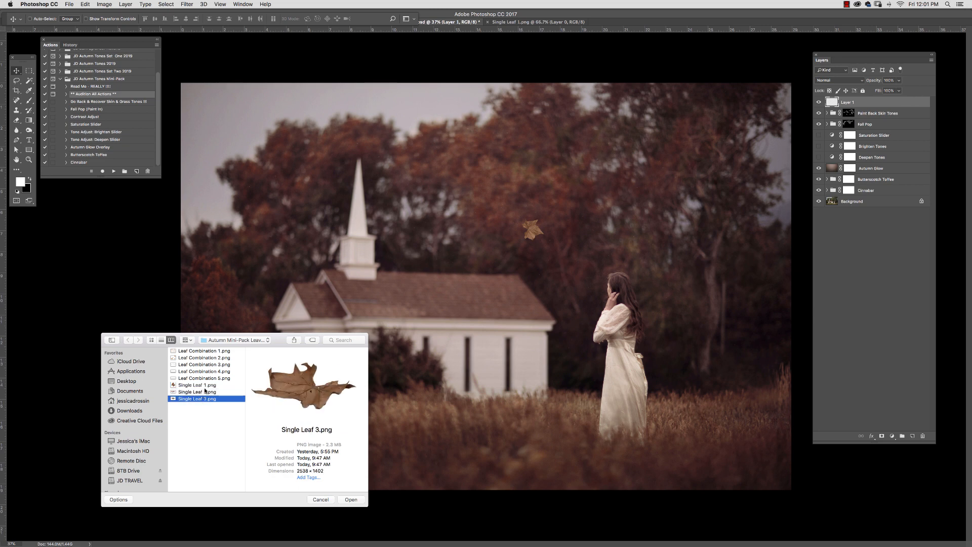
left_click(214, 378)
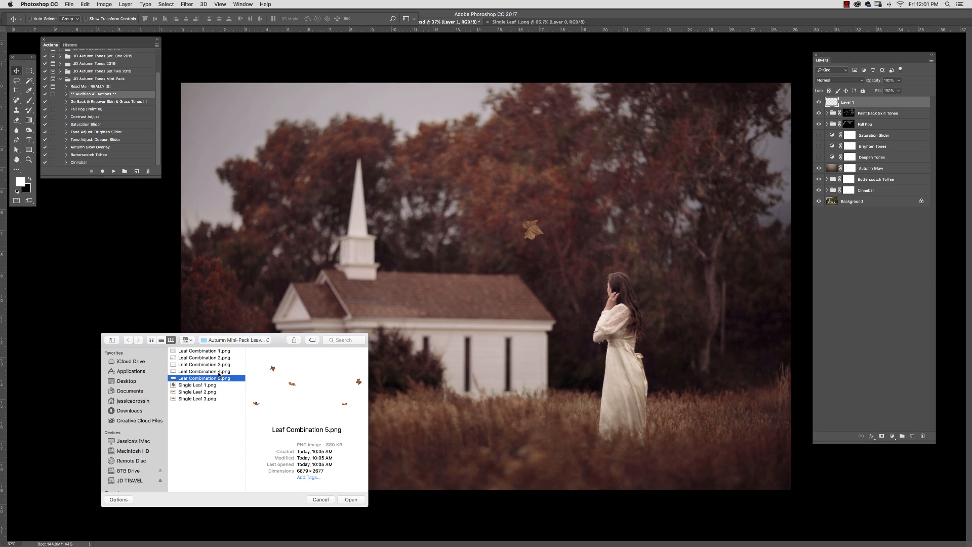
left_click(219, 373)
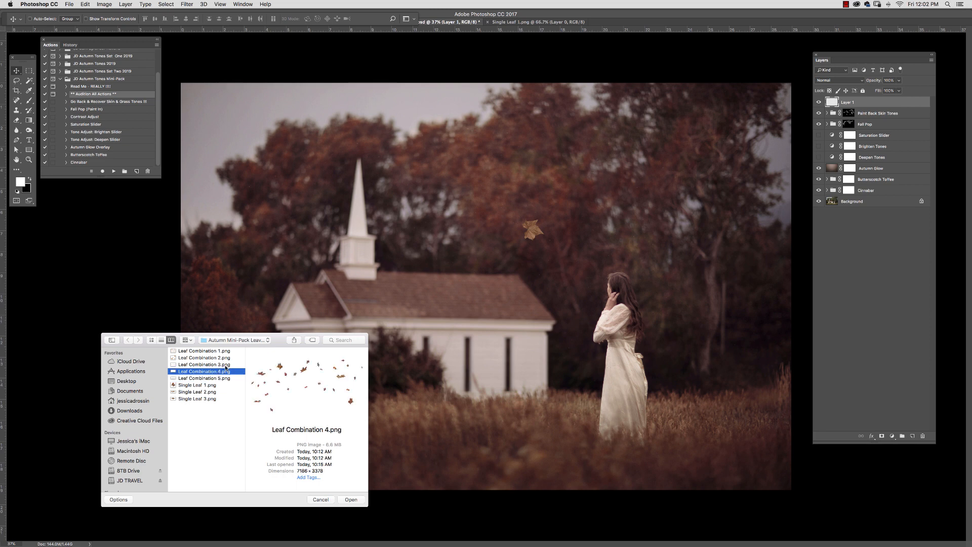
left_click(226, 365)
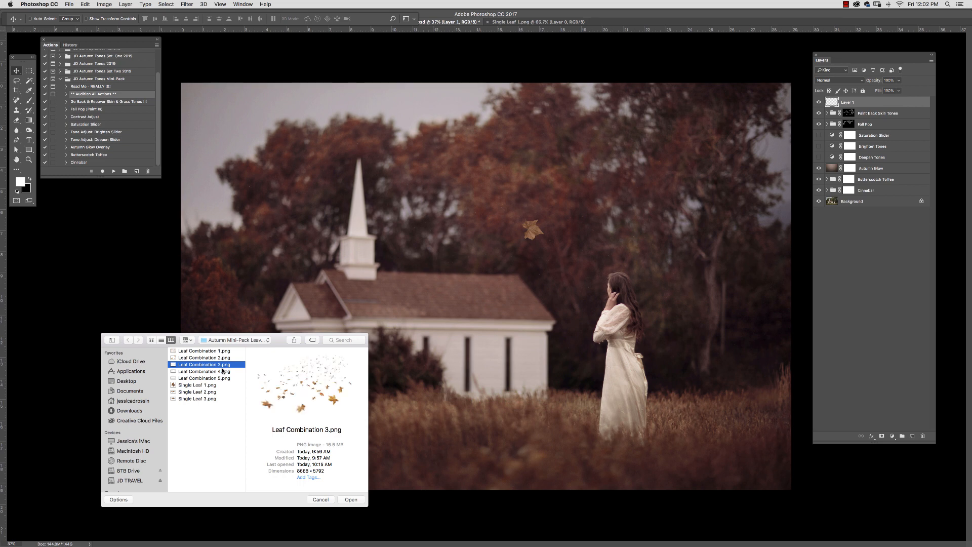
left_click(225, 358)
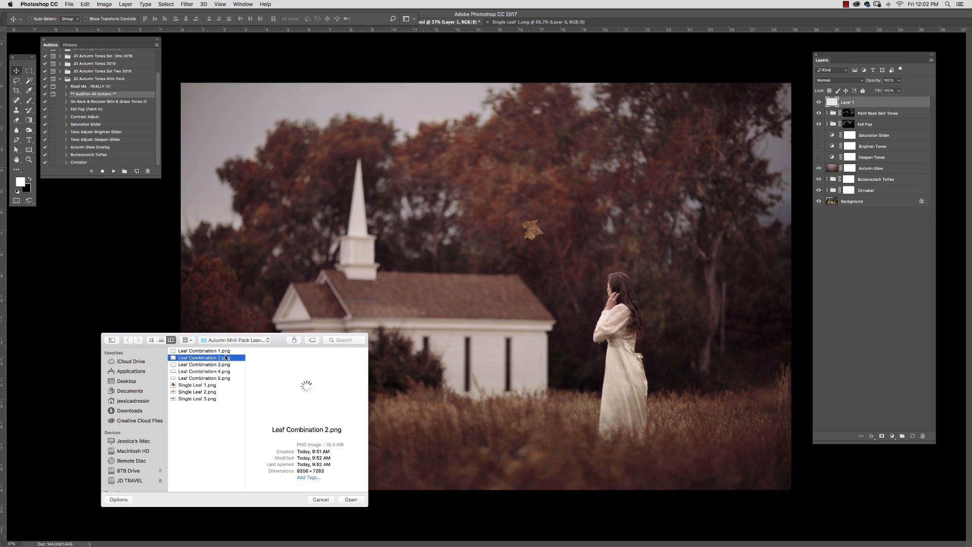
key("Up")
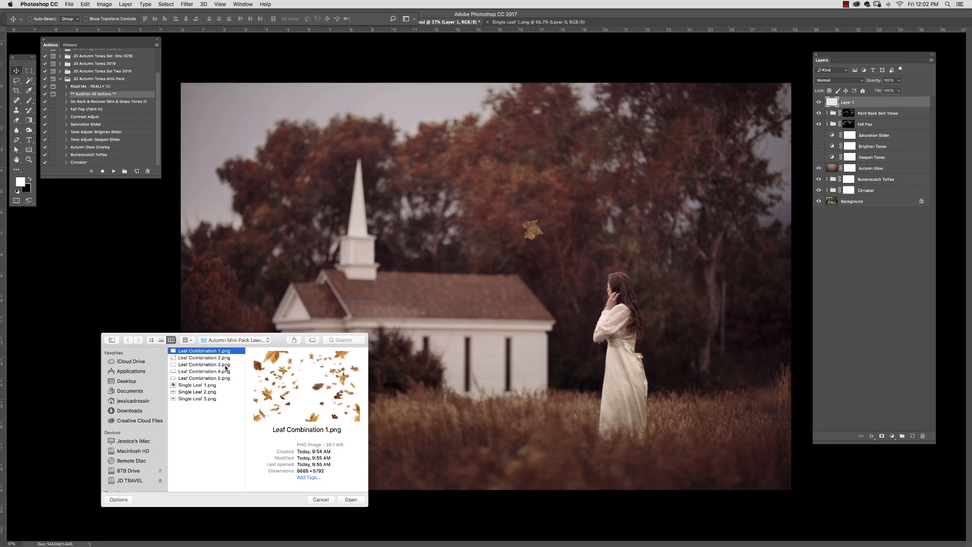
Open Leaf Combination 3.png, copy its leaves into the church photo as a new layer, and position them across the scene.
left_click(226, 365)
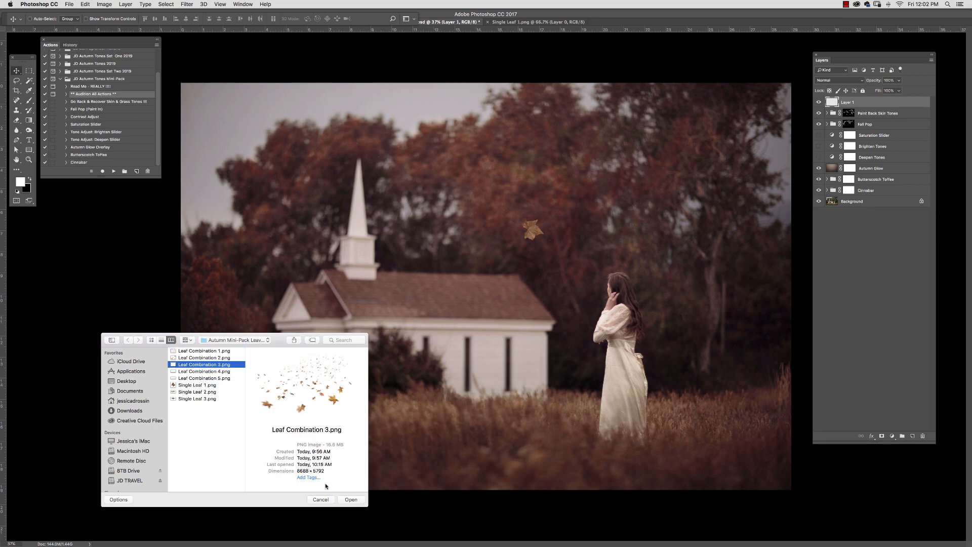
left_click(352, 499)
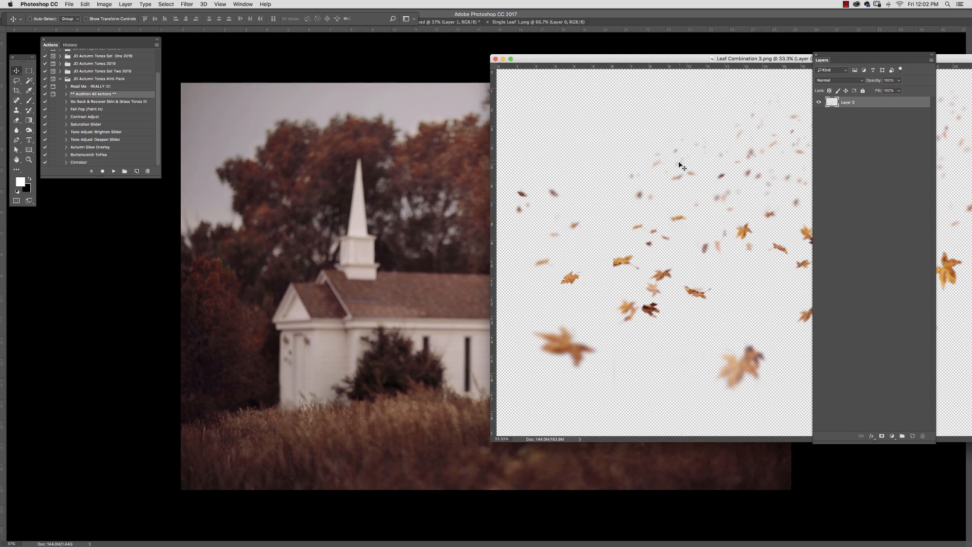
left_click_drag(568, 175, 391, 206)
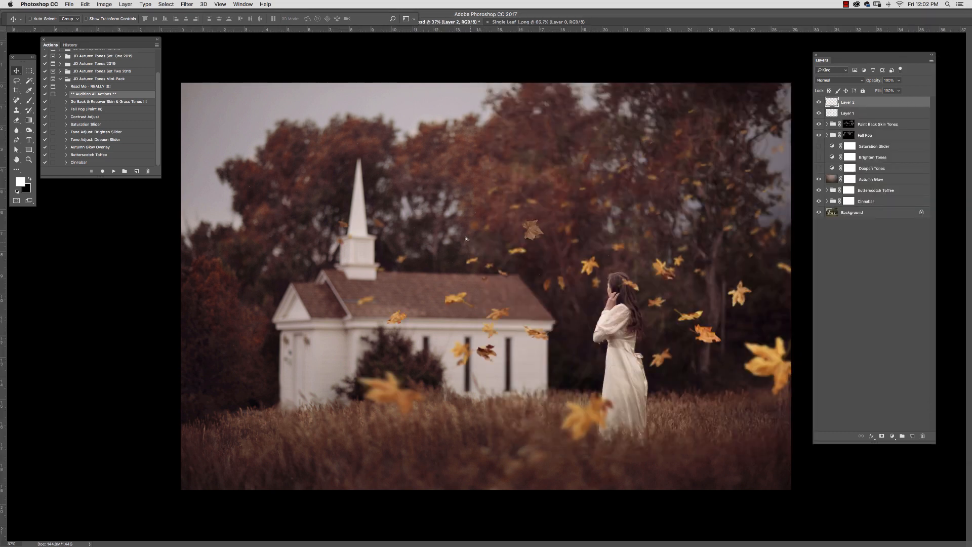
left_click_drag(364, 193, 397, 304)
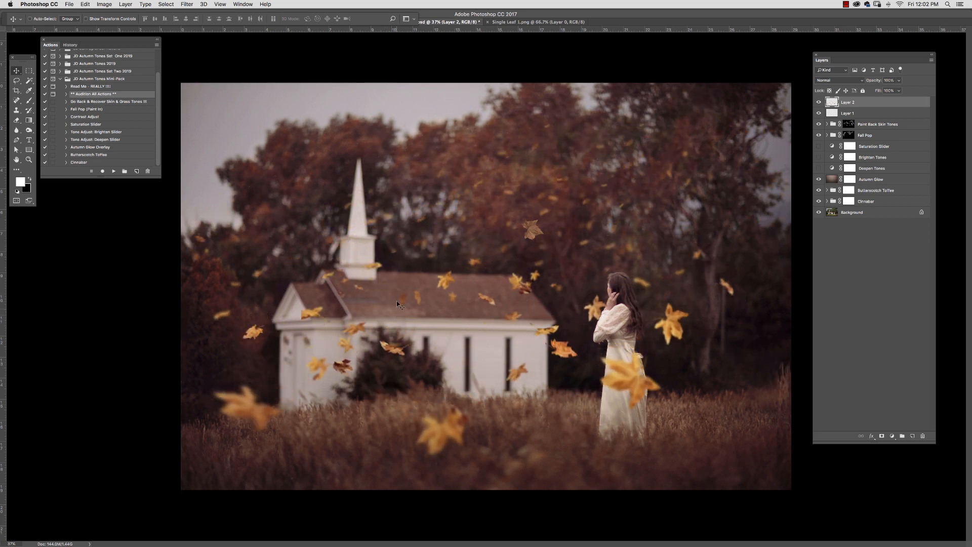
Hide the single leaf on Layer 1 and make the leaf combination on Layer 2 the active layer.
left_click(860, 115)
left_click(818, 115)
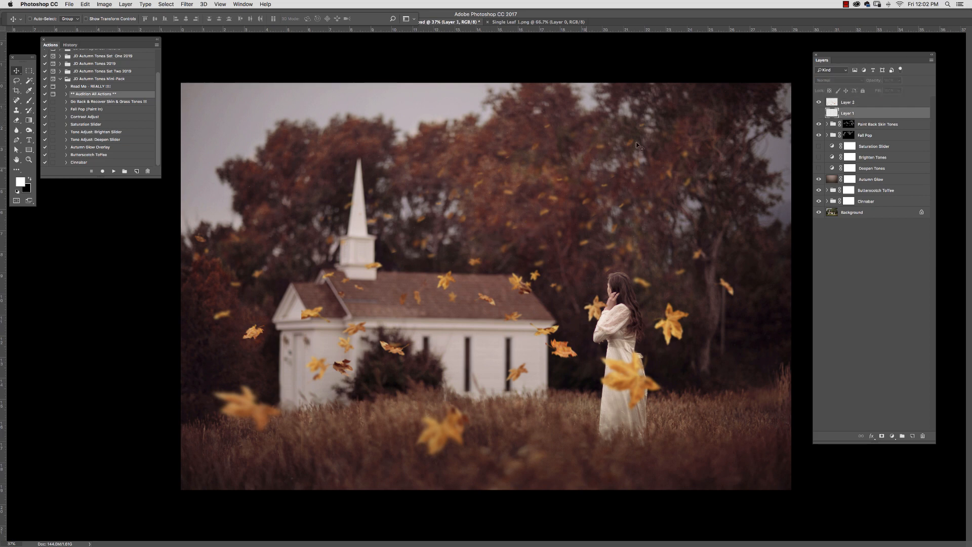
left_click(849, 103)
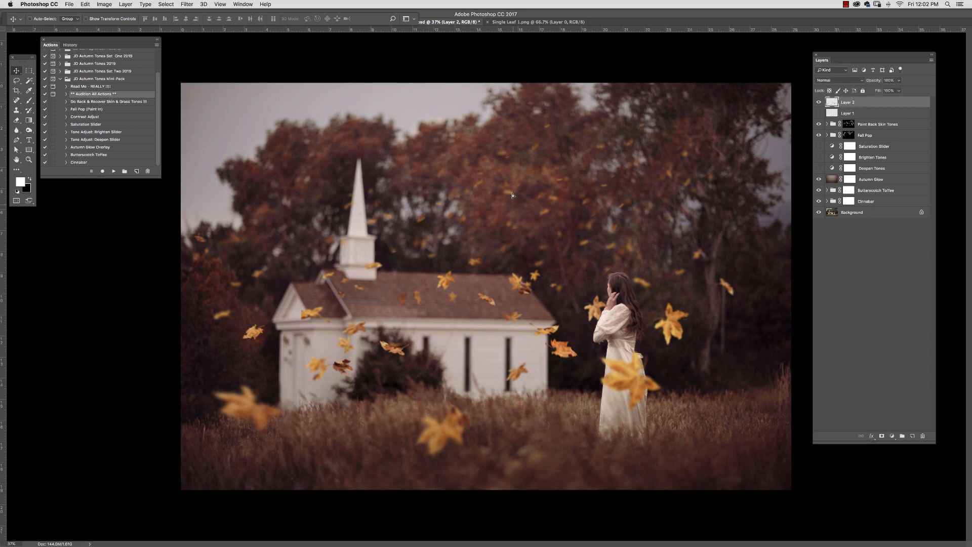
Enlarge the leaf combination to about 105% and reposition it over the church and the woman.
left_click_drag(510, 221, 535, 233)
key("super+t")
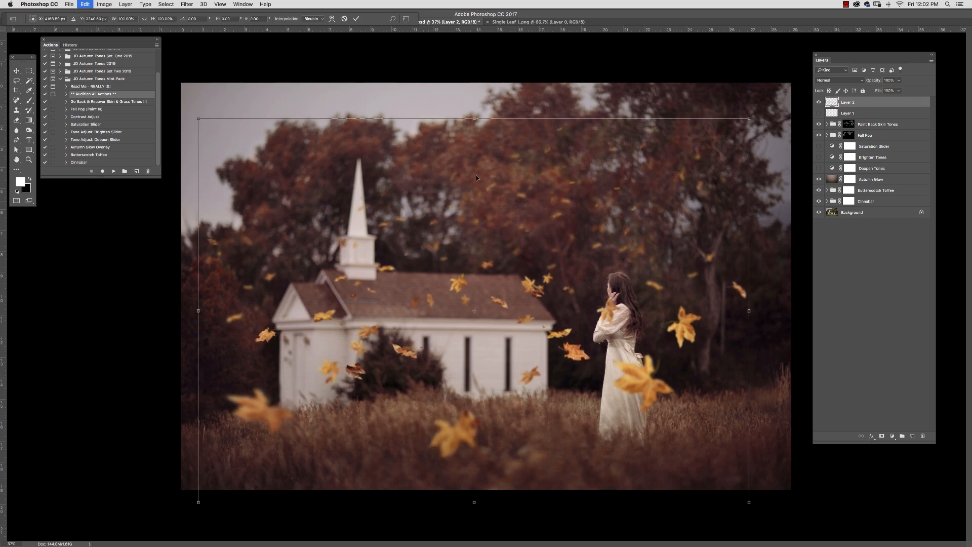
mouse_move(201, 107)
left_mouse_down()
mouse_move(198, 117)
mouse_move(175, 84)
mouse_move(201, 91)
left_mouse_up()
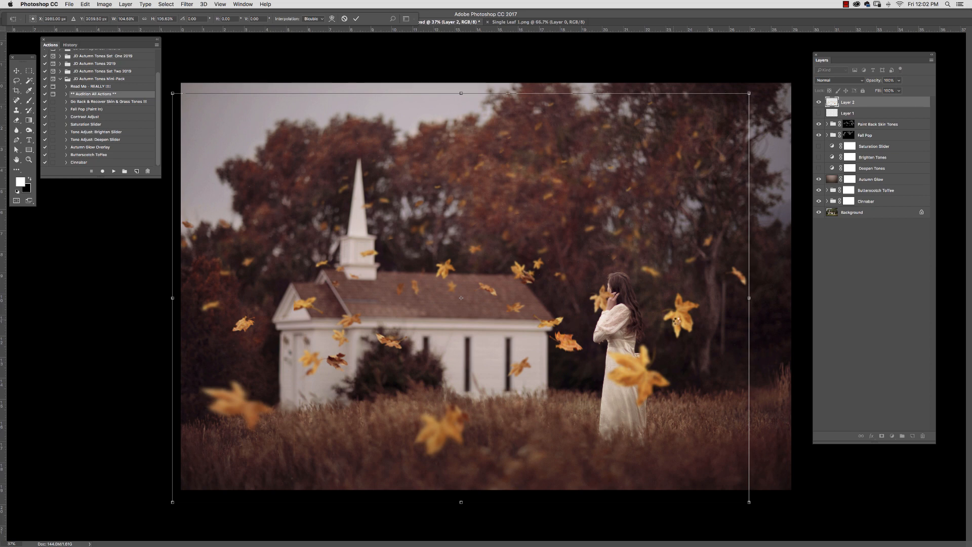
key("Return")
mouse_move(621, 270)
left_mouse_down()
mouse_move(647, 275)
mouse_move(629, 272)
left_mouse_up()
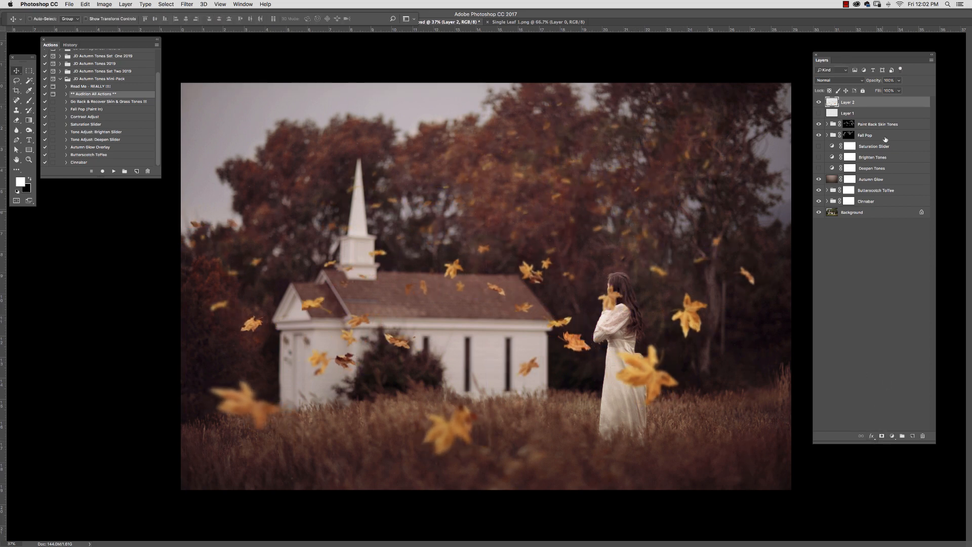
Add a layer mask to Layer 2 and set up a larger black brush at 100% opacity.
left_click(881, 436)
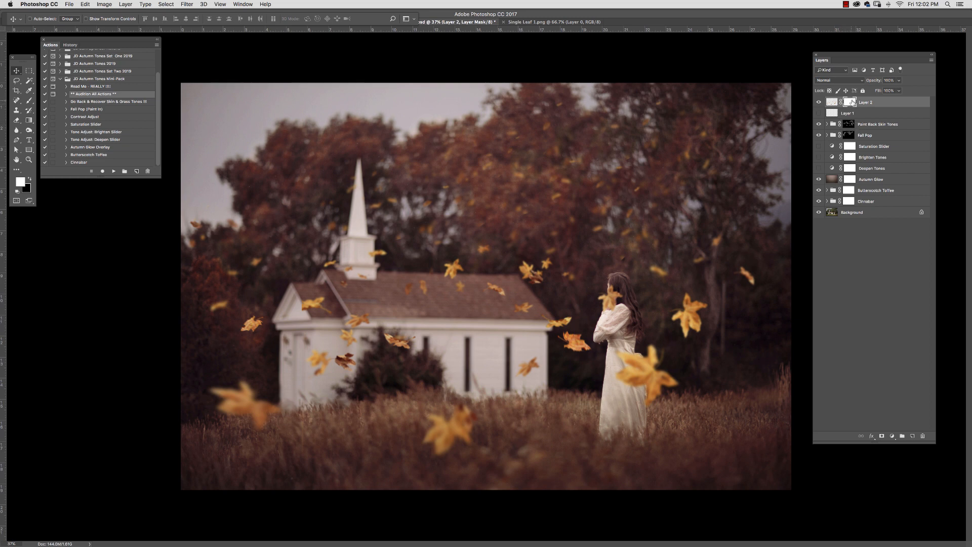
left_click(29, 179)
left_click(28, 101)
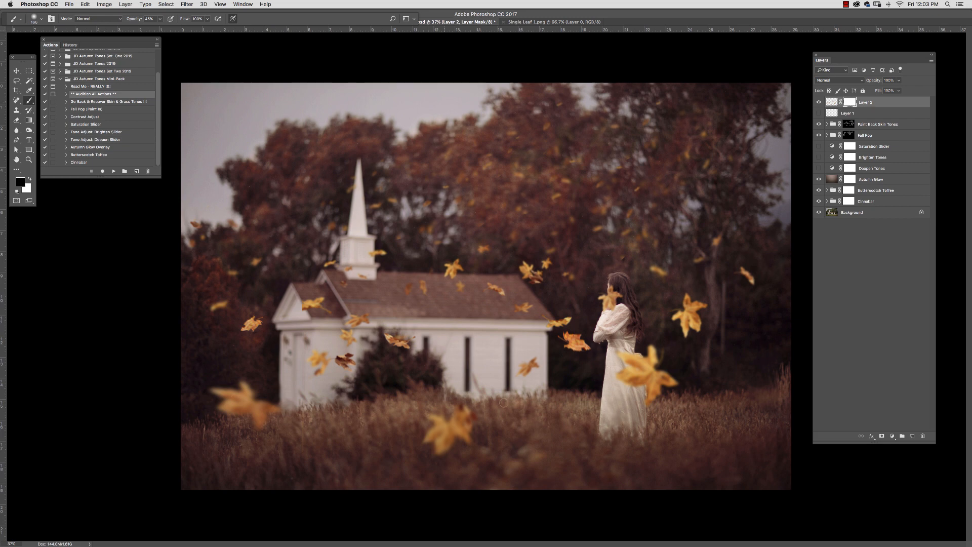
left_click(41, 19)
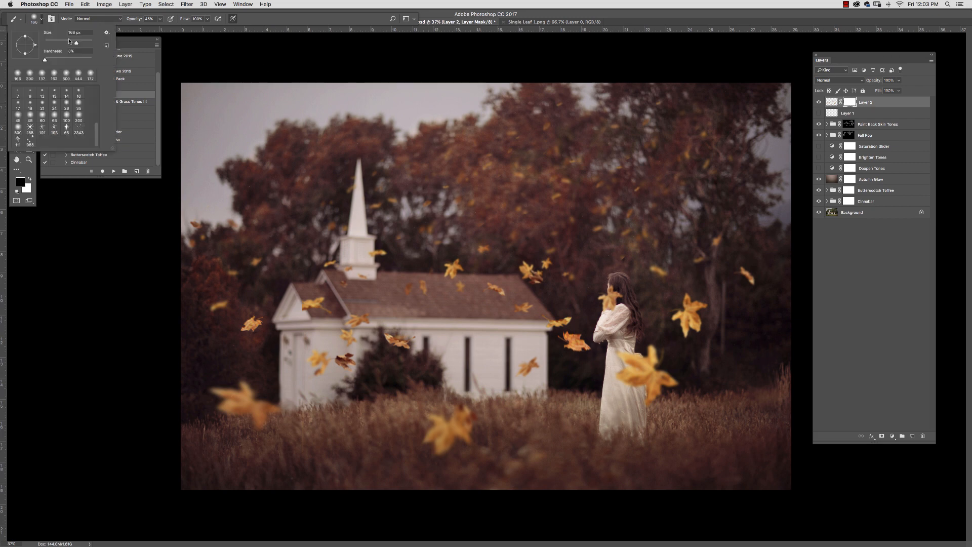
left_click(86, 43)
left_click(159, 18)
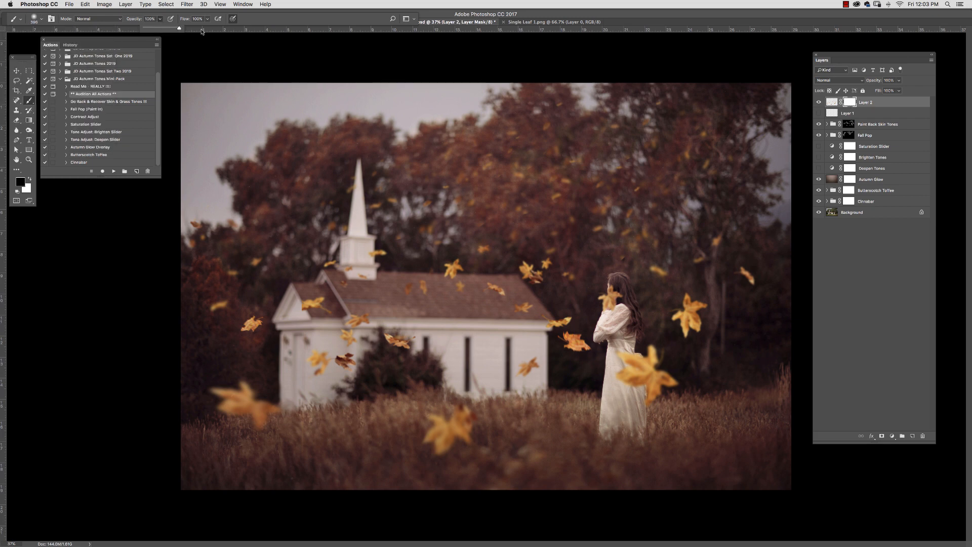
Paint black on the Layer 2 mask to remove the leaves covering the woman and the large foreground leaves over the grass.
mouse_move(601, 298)
left_mouse_down()
mouse_move(610, 304)
mouse_move(615, 291)
left_mouse_up()
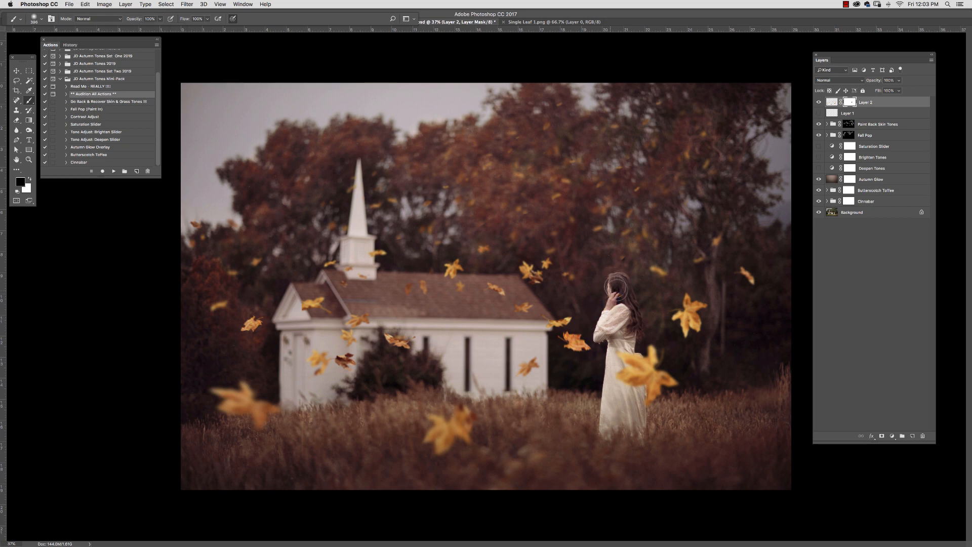
mouse_move(535, 266)
left_mouse_down()
mouse_move(532, 273)
mouse_move(547, 263)
mouse_move(569, 276)
left_mouse_up()
left_click_drag(656, 270, 696, 257)
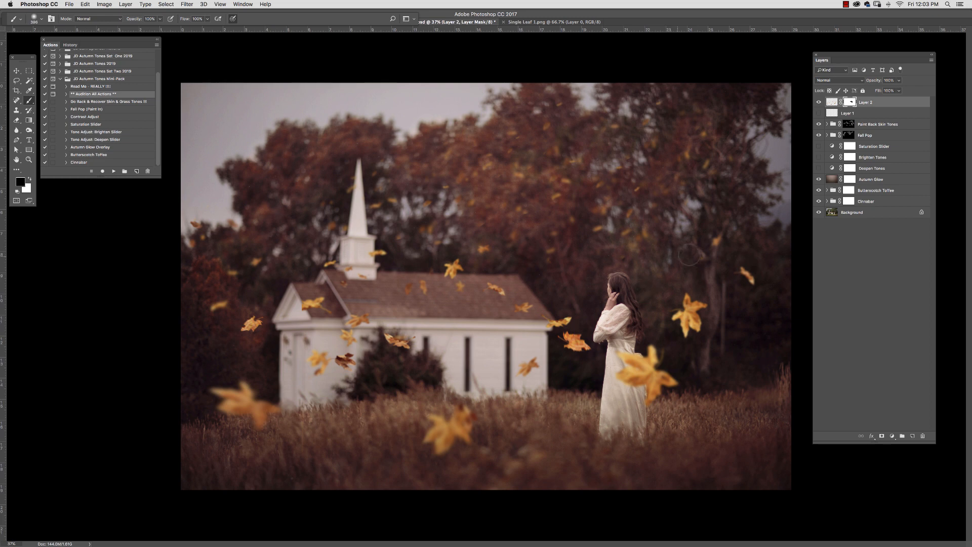
mouse_move(618, 352)
left_mouse_down()
mouse_move(636, 379)
mouse_move(625, 375)
mouse_move(673, 380)
left_mouse_up()
mouse_move(435, 397)
left_mouse_down()
mouse_move(473, 462)
mouse_move(467, 420)
left_mouse_up()
mouse_move(276, 405)
left_mouse_down()
mouse_move(215, 394)
mouse_move(261, 416)
mouse_move(361, 338)
left_mouse_up()
left_click_drag(366, 321, 319, 362)
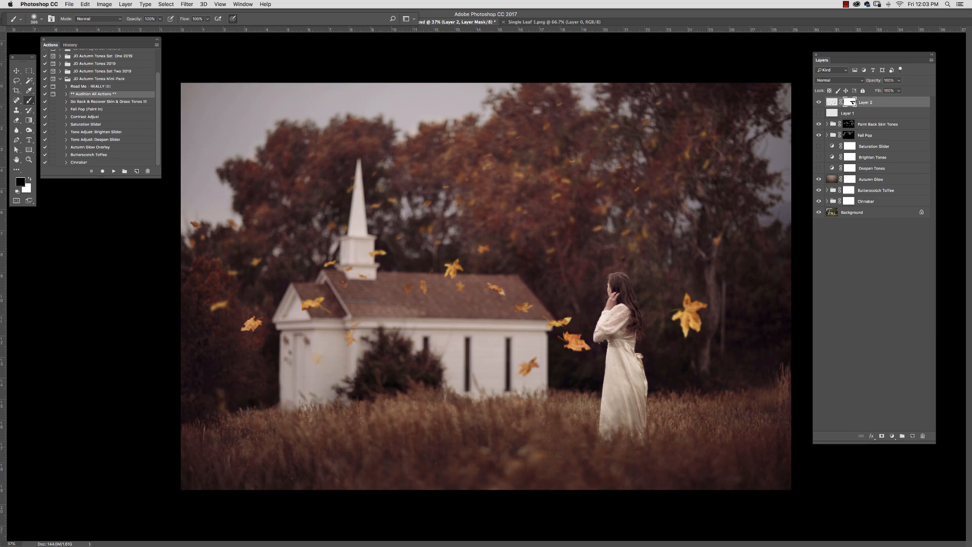
Mask out most remaining leaves around the church, steeple and surrounding trees, keeping two beside the church's right end and the small ones in the trees.
left_click_drag(586, 347, 568, 336)
mouse_move(695, 327)
left_mouse_down()
mouse_move(696, 299)
mouse_move(680, 311)
left_mouse_up()
left_click_drag(553, 324, 567, 320)
mouse_move(454, 268)
left_mouse_down()
mouse_move(460, 284)
mouse_move(411, 291)
left_mouse_up()
left_click_drag(331, 264, 379, 252)
left_click_drag(355, 325, 351, 336)
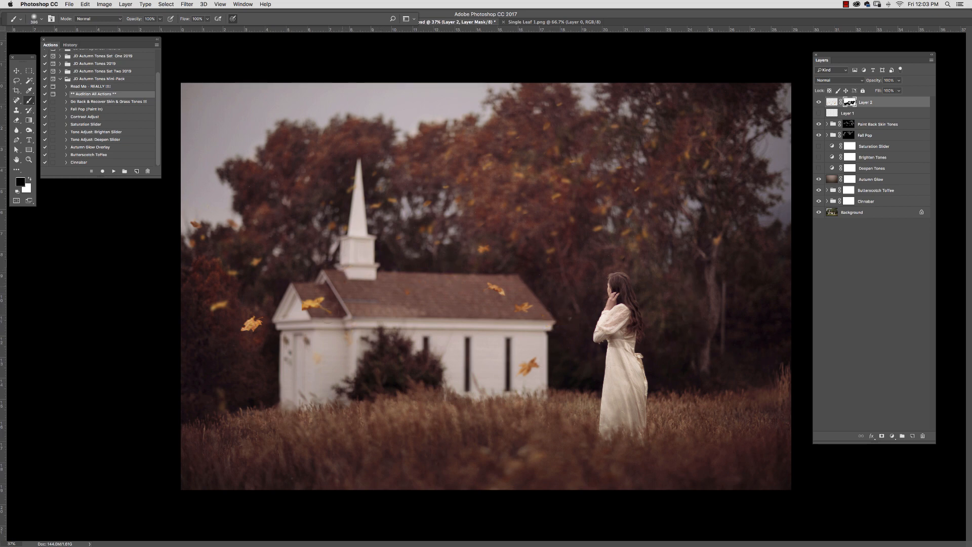
left_click_drag(325, 305, 257, 328)
left_click_drag(213, 304, 256, 324)
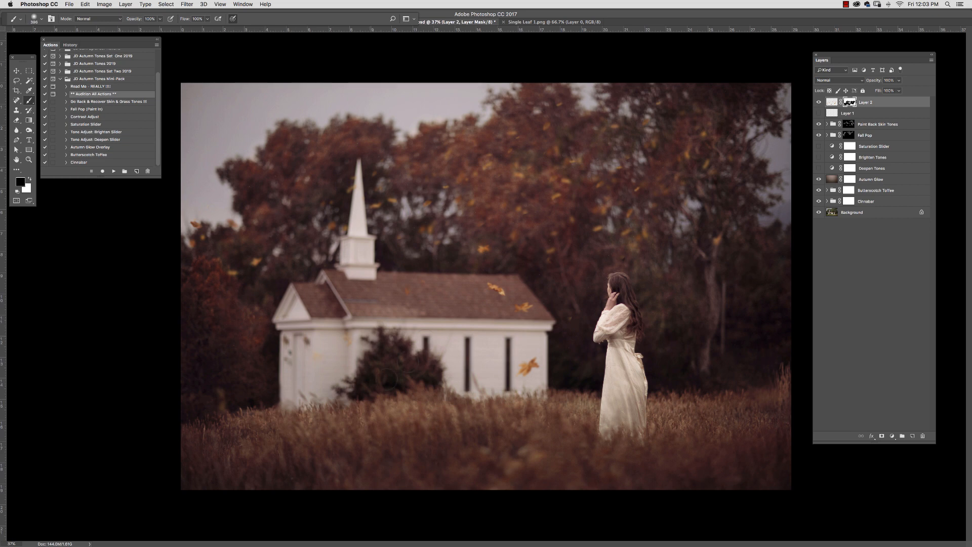
left_click_drag(229, 236, 233, 223)
left_click_drag(497, 269, 496, 290)
left_click(484, 249)
left_click_drag(393, 200, 373, 207)
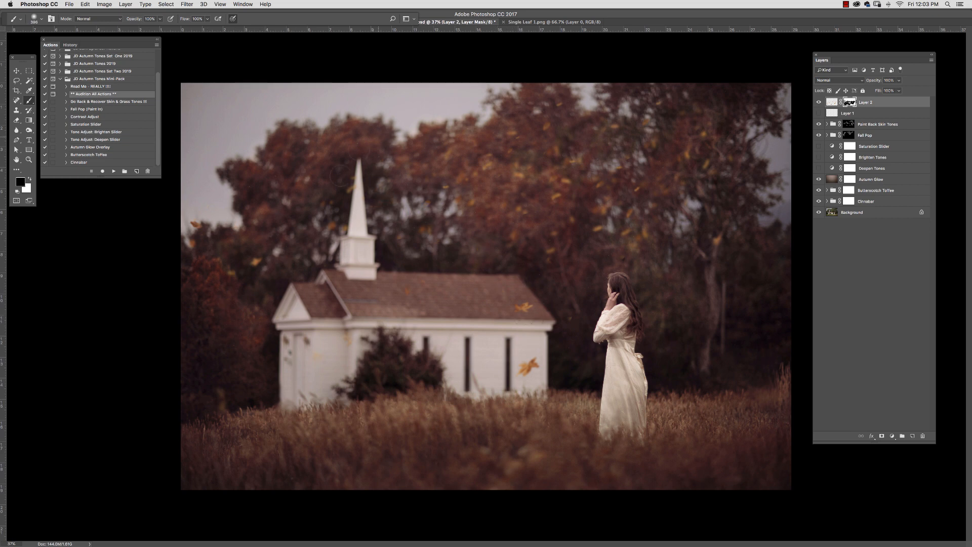
left_click(332, 227)
left_click(256, 262)
left_click_drag(185, 228, 198, 222)
left_click(448, 153)
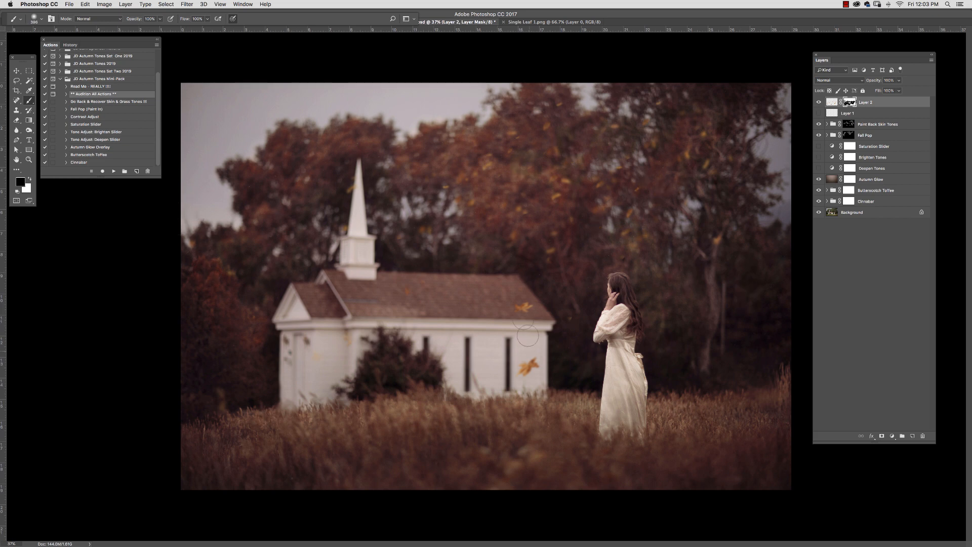
Move the remaining leaves on Layer 2 right and up so the two larger ones float between the church and the woman.
left_click(16, 70)
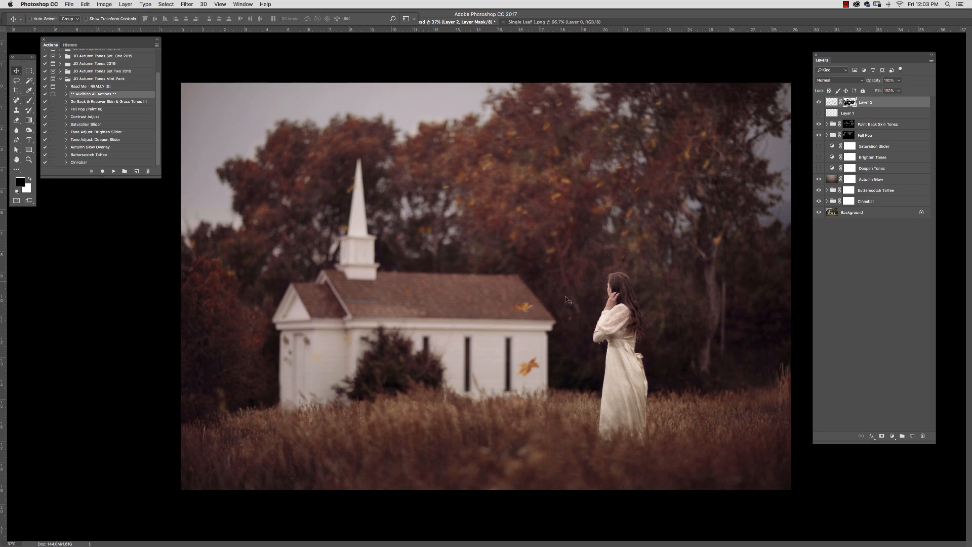
left_click_drag(561, 300, 593, 293)
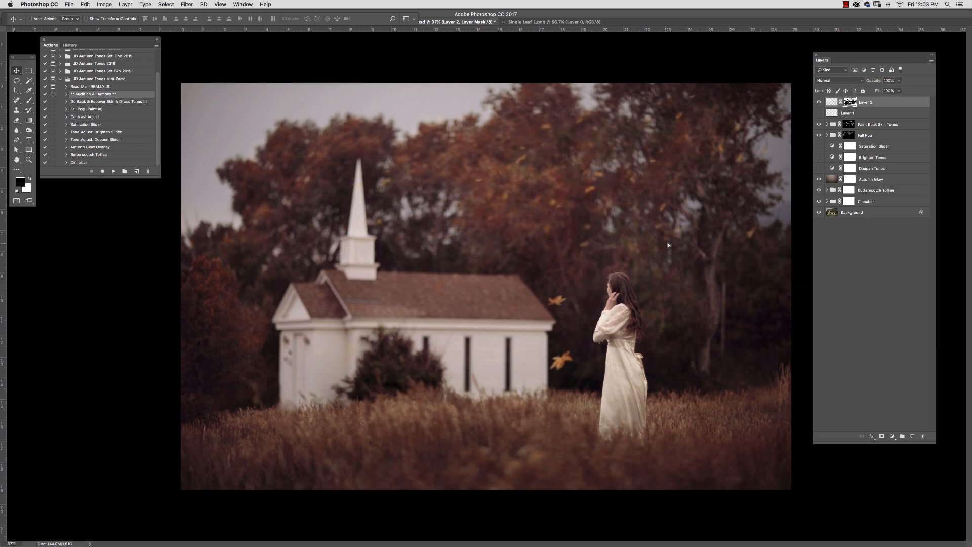
left_click_drag(661, 249, 665, 227)
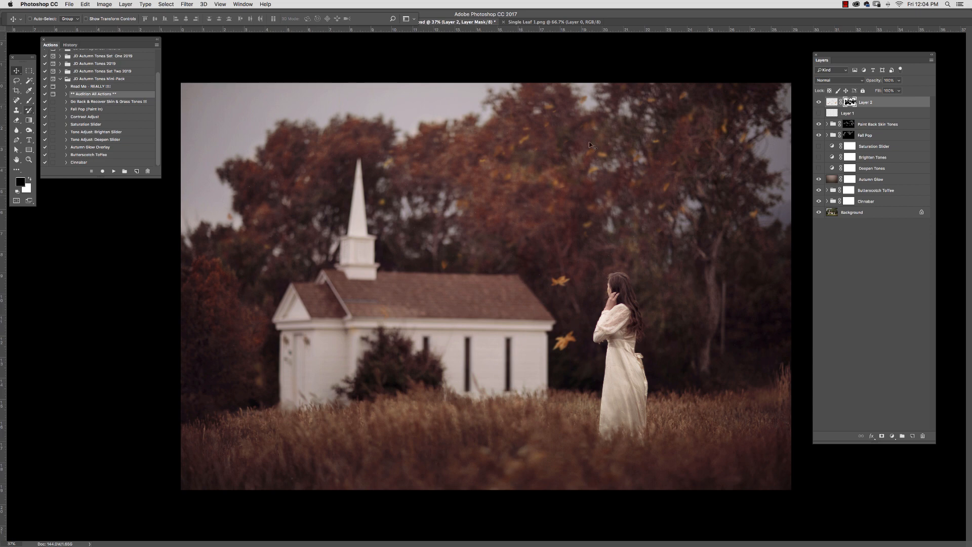
left_click(846, 4)
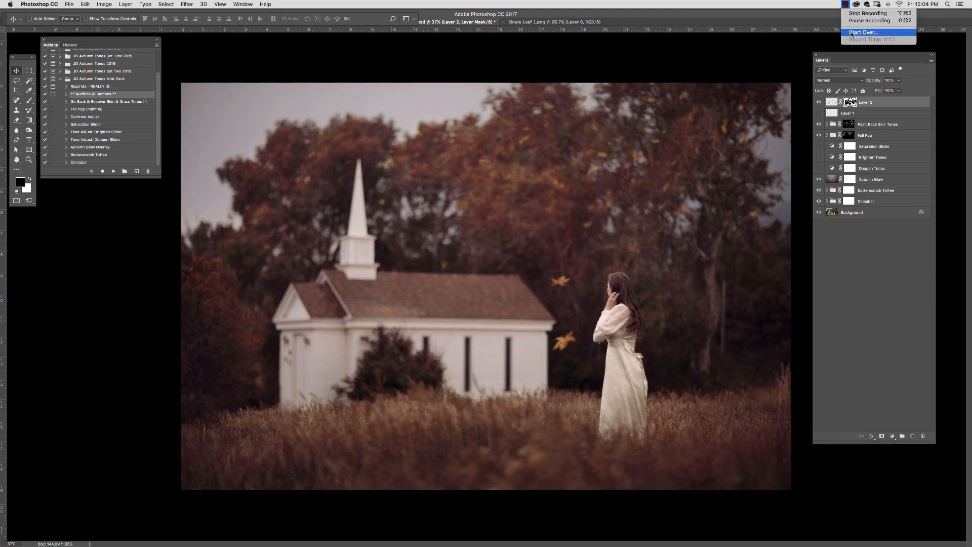